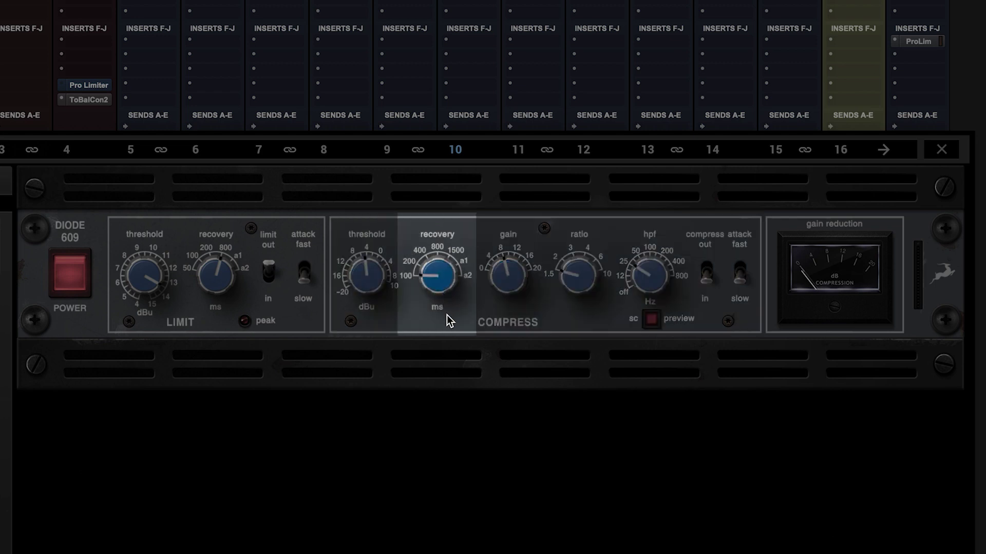
Step: Set the compressor section's recovery to a1 and its high-pass filter to off, switch compression out and toggle its attack speed
{"action": "scroll", "coordinate": [444, 297], "scroll_direction": "down", "scroll_amount": 1}
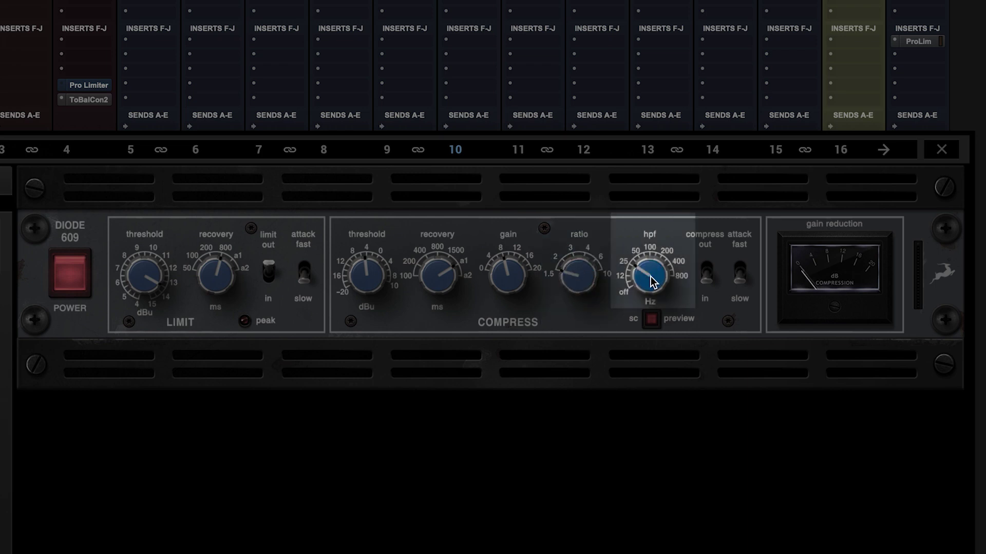
{"action": "left_click_drag", "start_coordinate": [649, 259], "coordinate": [651, 299]}
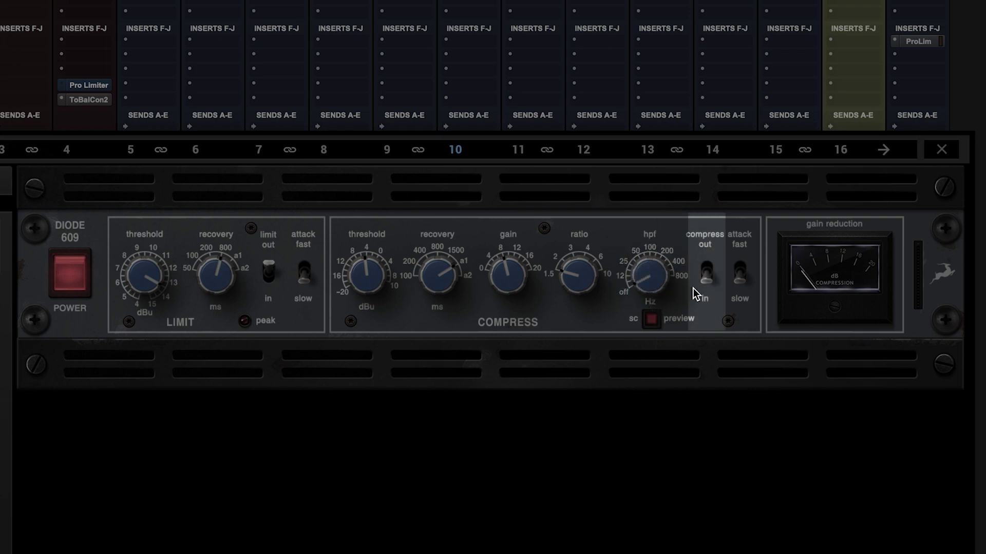
{"action": "left_click", "coordinate": [705, 279]}
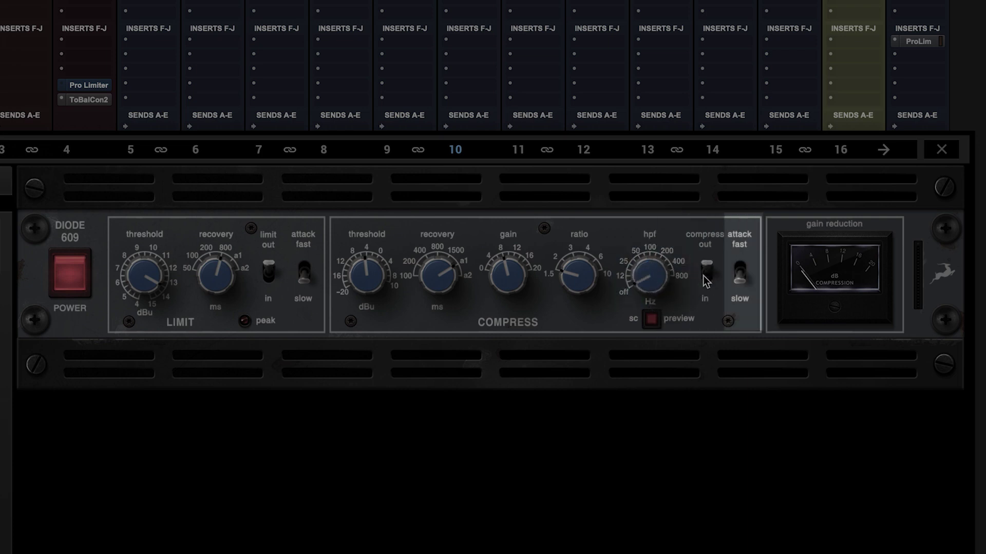
{"action": "left_click", "coordinate": [736, 274]}
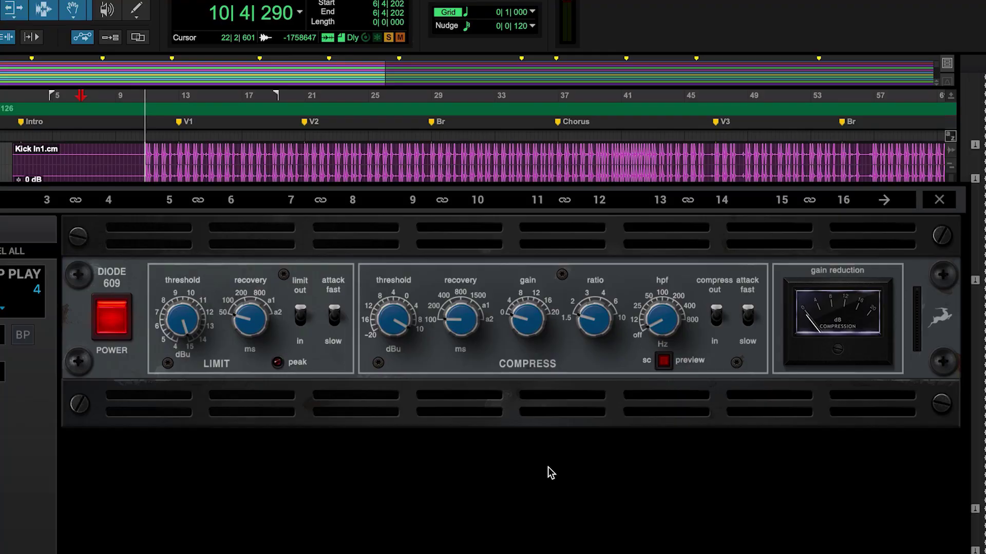
Step: Engage the compressor and lower its threshold to about -4 dBu, comparing the processed signal with bypass
{"action": "left_click", "coordinate": [716, 321]}
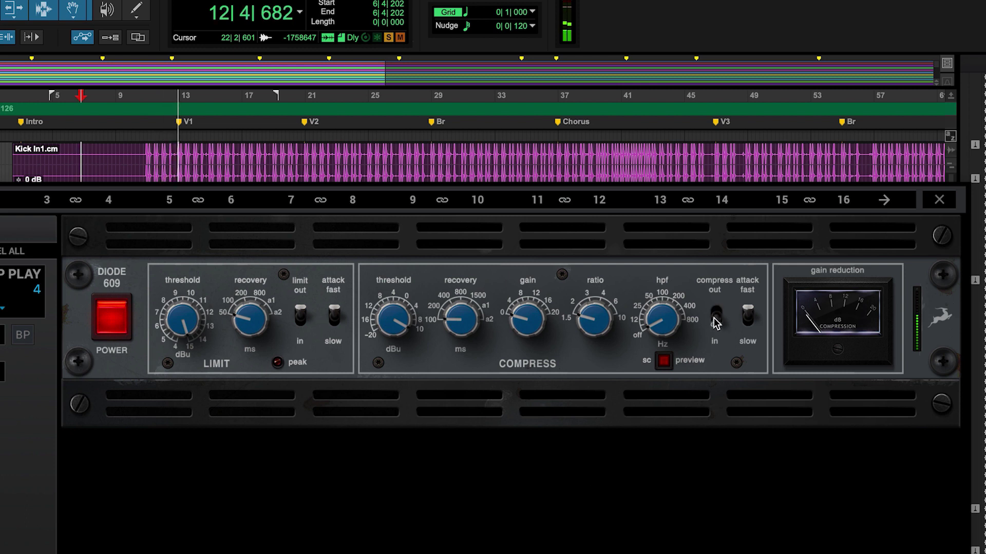
{"action": "left_click_drag", "start_coordinate": [388, 319], "coordinate": [392, 344]}
{"action": "left_click_drag", "start_coordinate": [592, 330], "coordinate": [590, 327]}
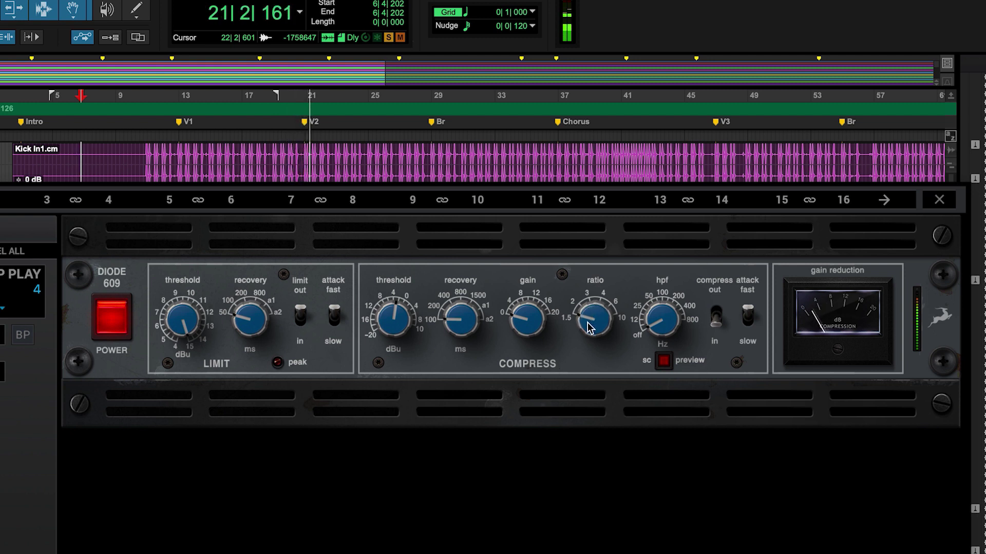
{"action": "left_click", "coordinate": [109, 323]}
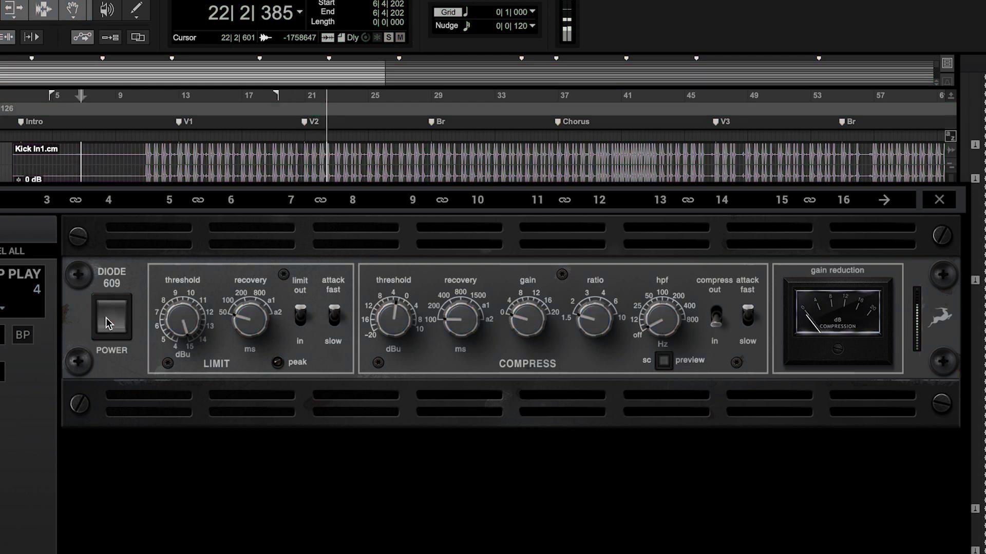
{"action": "left_click", "coordinate": [109, 322]}
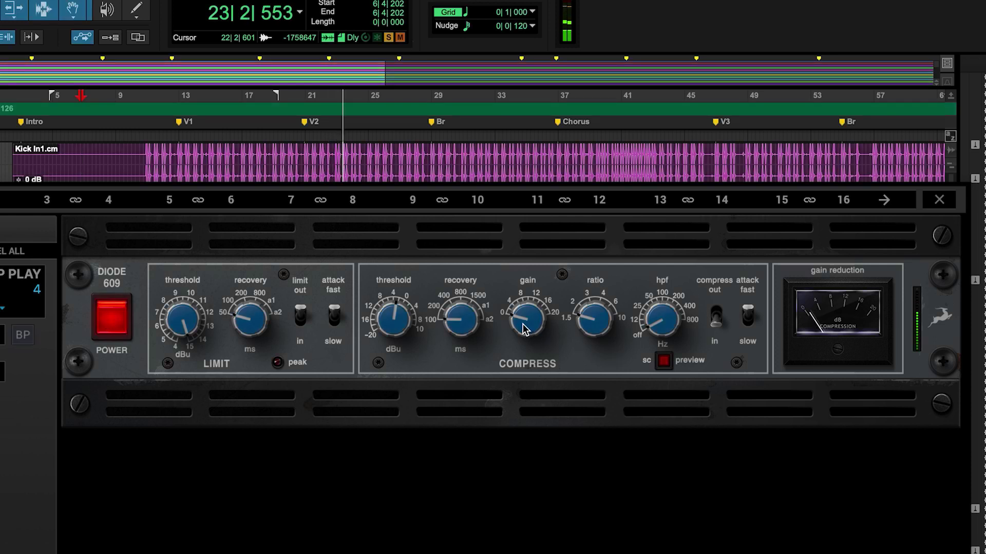
Step: Raise the compressor gain to about 4 dB and set its recovery to a1, comparing the result with bypass
{"action": "left_click_drag", "start_coordinate": [524, 328], "coordinate": [523, 321]}
{"action": "left_click_drag", "start_coordinate": [460, 324], "coordinate": [459, 303]}
{"action": "left_click", "coordinate": [111, 316]}
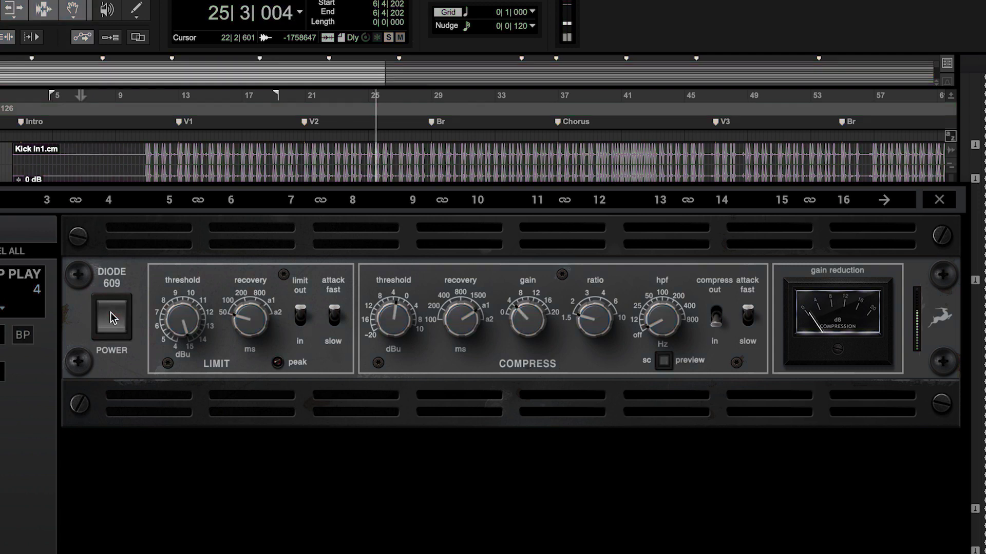
{"action": "left_click", "coordinate": [110, 315]}
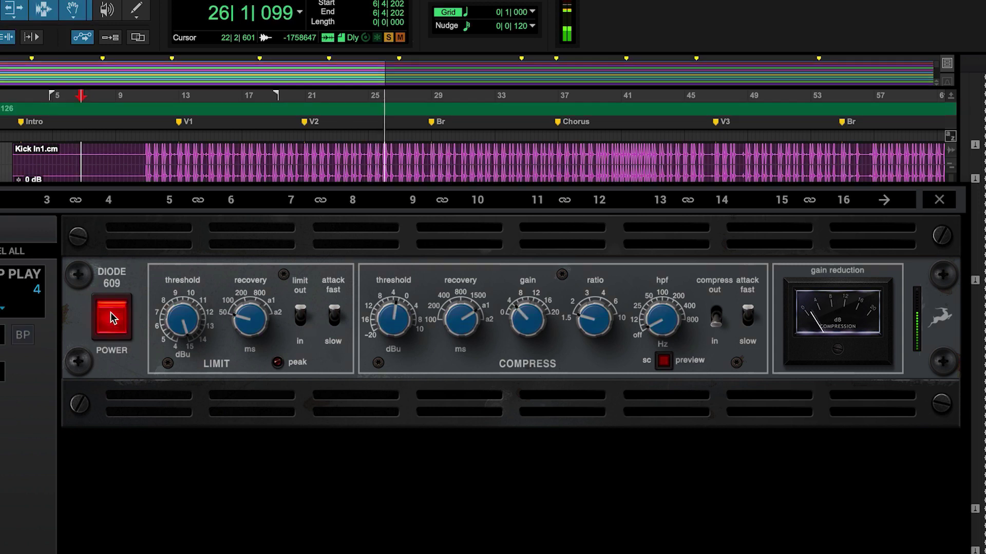
Step: Switch the compressor attack to slow and check the sidechain preview
{"action": "left_click", "coordinate": [749, 318]}
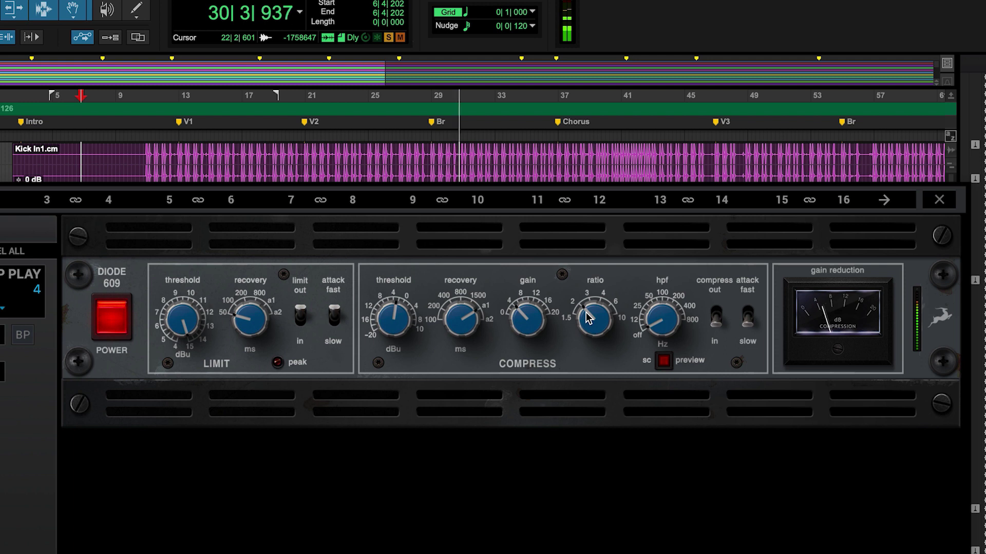
{"action": "left_click_drag", "start_coordinate": [588, 318], "coordinate": [589, 333]}
{"action": "left_click", "coordinate": [663, 361]}
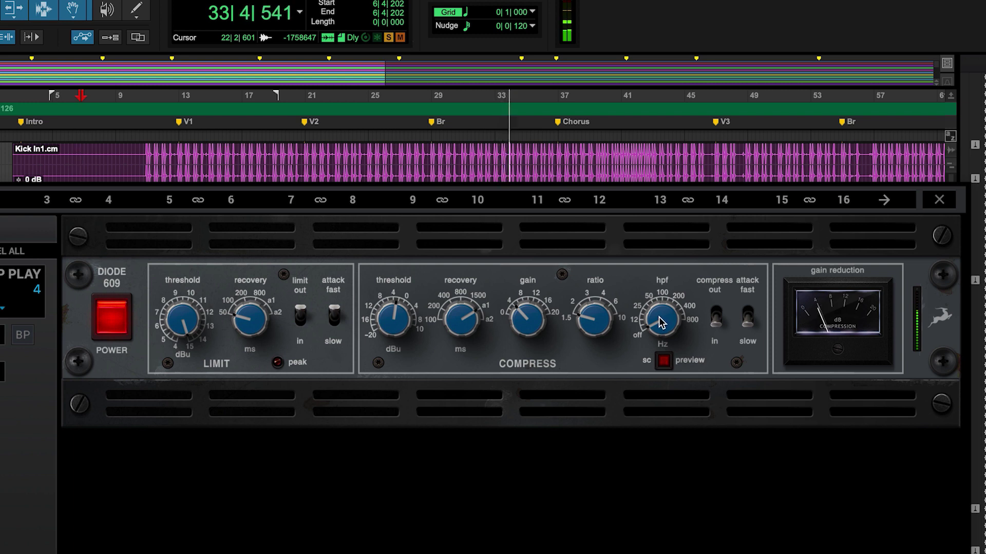
Step: Tune the compressor's sidechain high-pass filter to about 100 Hz, checking the sound against bypass and the other attack speed
{"action": "left_click_drag", "start_coordinate": [660, 310], "coordinate": [664, 285]}
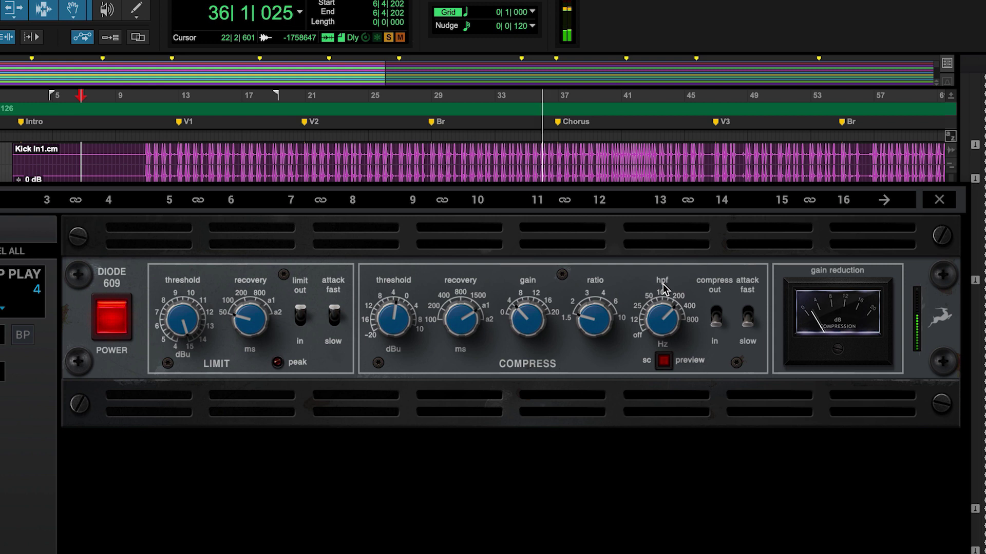
{"action": "left_click", "coordinate": [110, 321]}
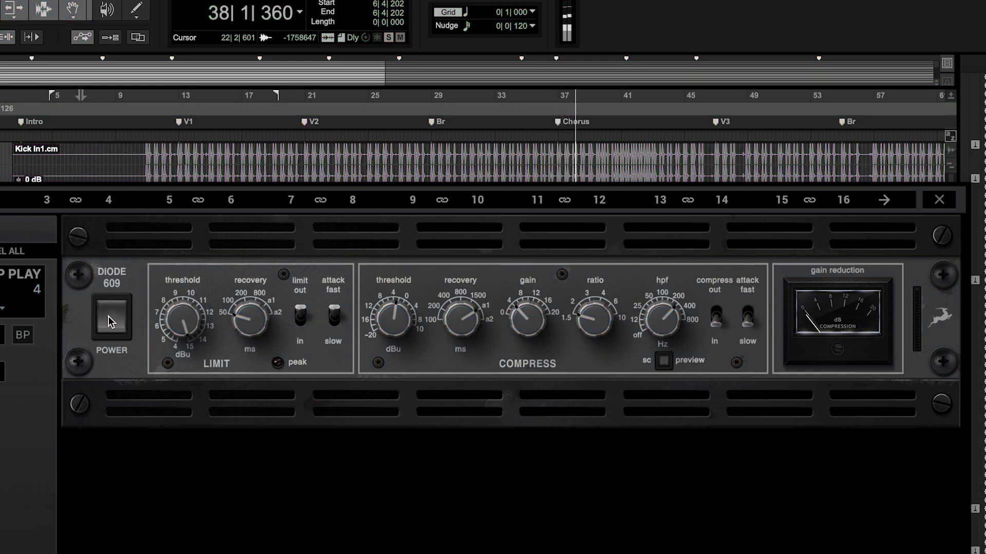
{"action": "left_click", "coordinate": [110, 322]}
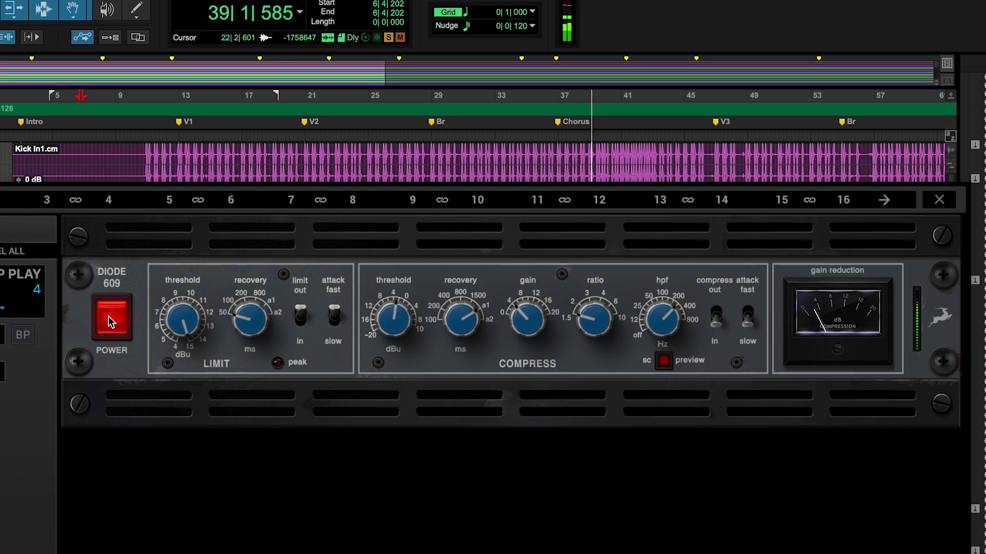
{"action": "left_click", "coordinate": [748, 317]}
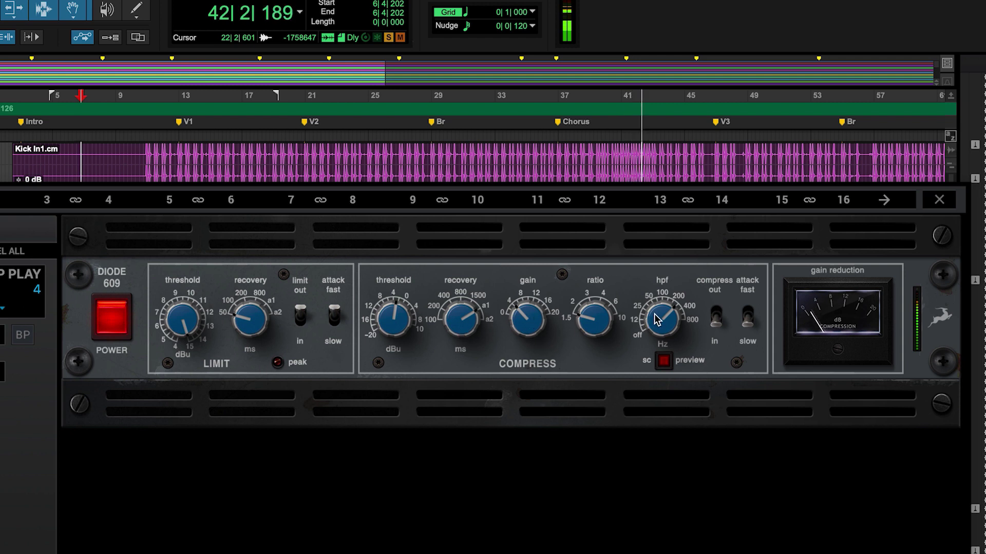
{"action": "left_click_drag", "start_coordinate": [661, 316], "coordinate": [656, 324]}
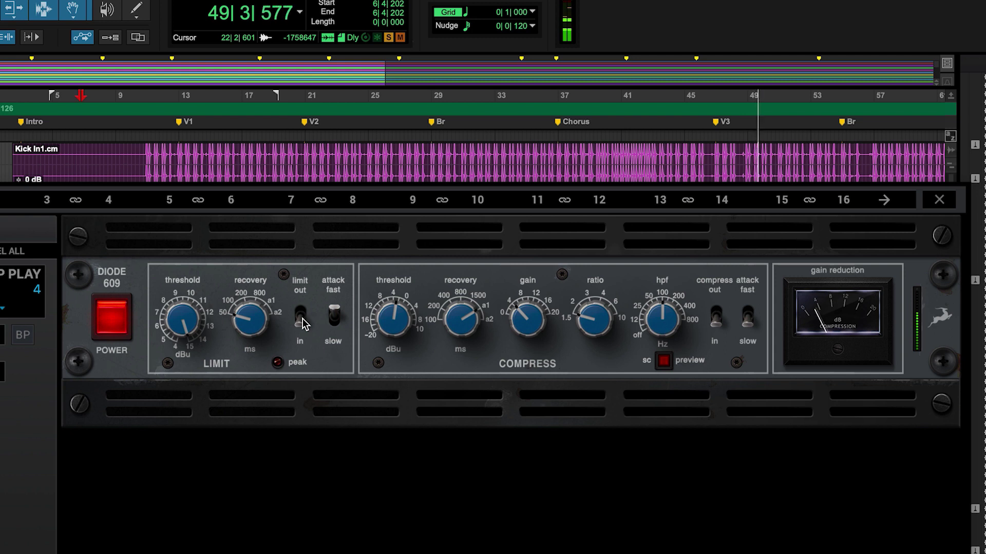
Step: Bring the limiter in with its threshold at about 13 dBu, recovery at a1 and attack on slow
{"action": "mouse_move", "coordinate": [181, 322]}
{"action": "left_mouse_down"}
{"action": "mouse_move", "coordinate": [180, 341]}
{"action": "mouse_move", "coordinate": [185, 331]}
{"action": "left_mouse_up"}
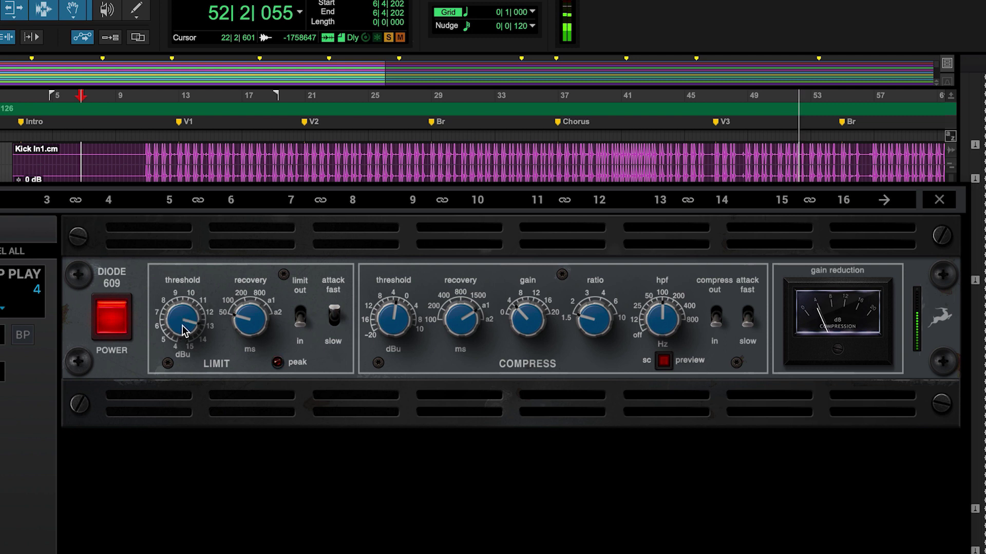
{"action": "left_click", "coordinate": [301, 317]}
{"action": "left_click", "coordinate": [300, 319]}
{"action": "left_click_drag", "start_coordinate": [239, 311], "coordinate": [239, 323]}
{"action": "left_click", "coordinate": [334, 321]}
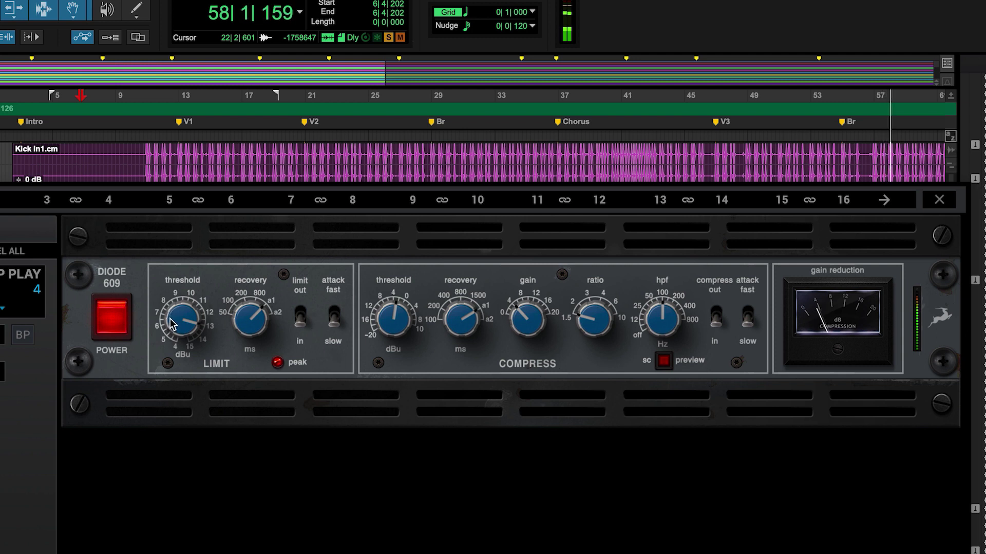
Step: Compare the processed signal with bypass and lower the sidechain high-pass filter to about 50 Hz
{"action": "left_click", "coordinate": [110, 318]}
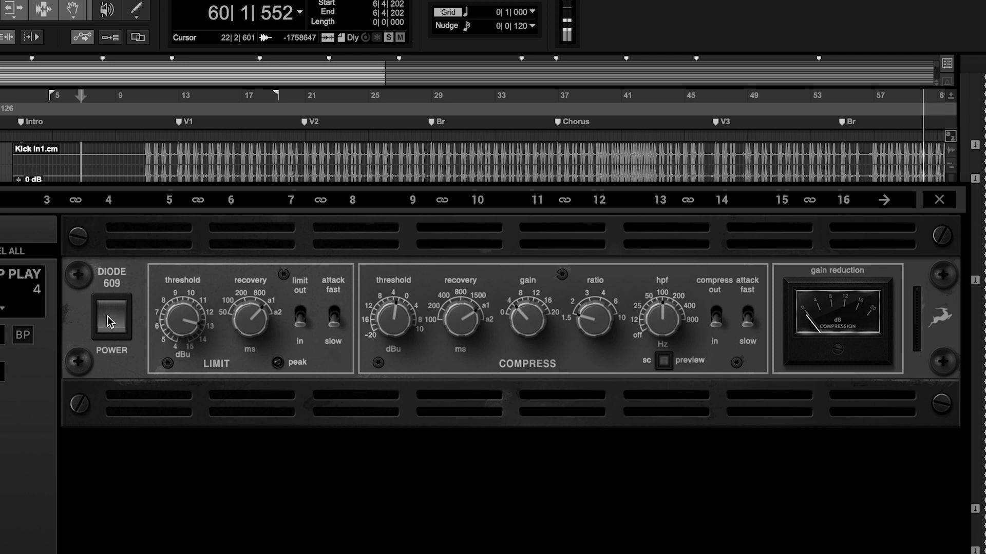
{"action": "left_click", "coordinate": [111, 318]}
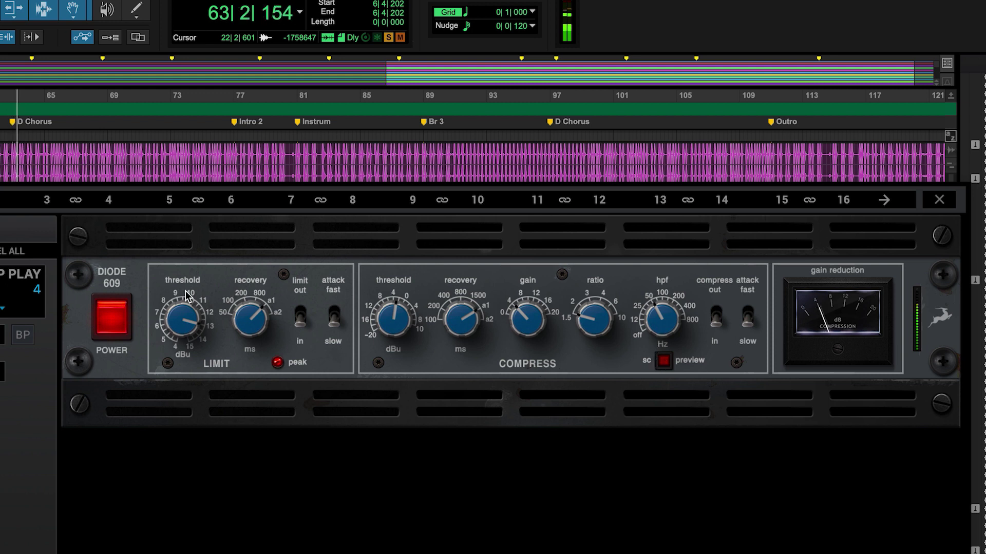
{"action": "left_click", "coordinate": [115, 313]}
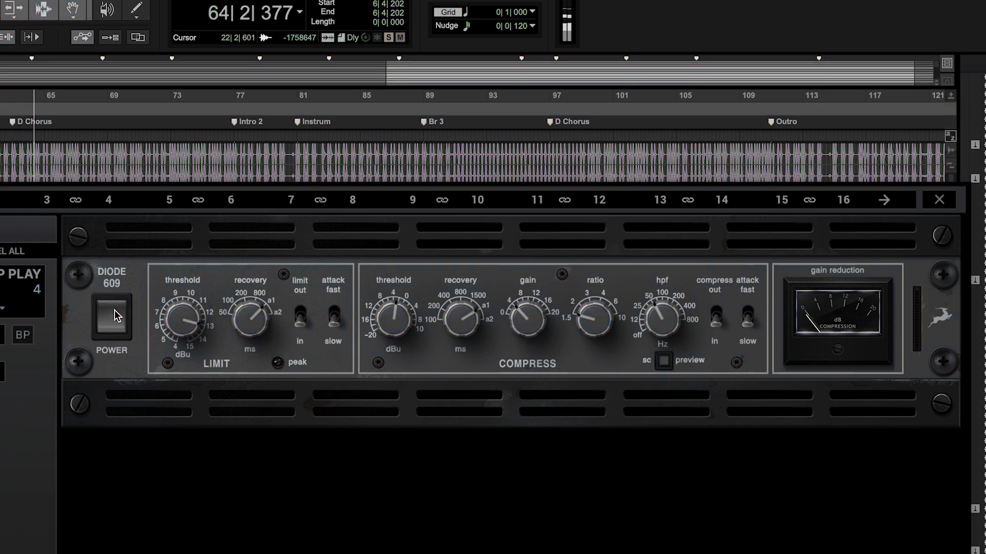
{"action": "left_click", "coordinate": [114, 315]}
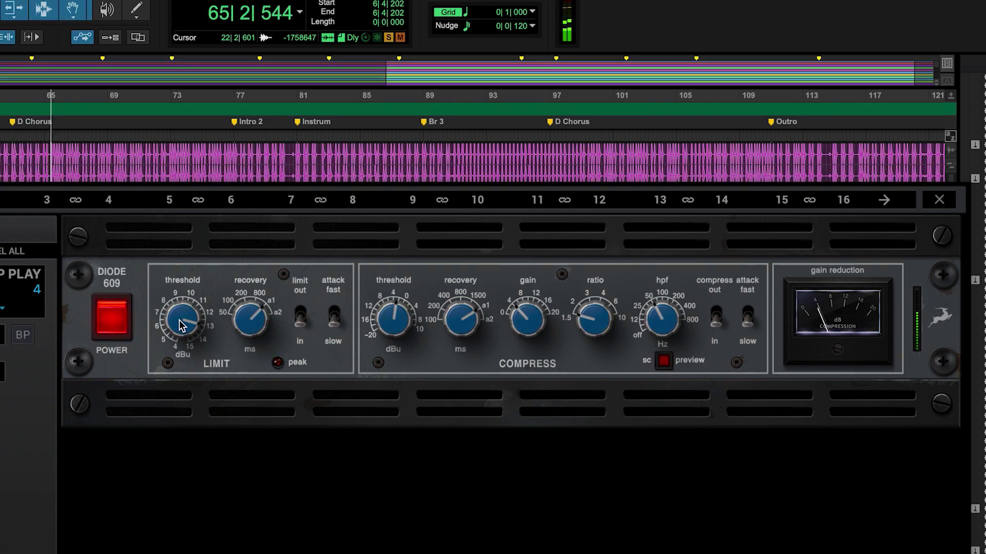
Step: Raise the limiter threshold to about 14 dBu and its recovery to about a2
{"action": "left_click_drag", "start_coordinate": [181, 325], "coordinate": [181, 321]}
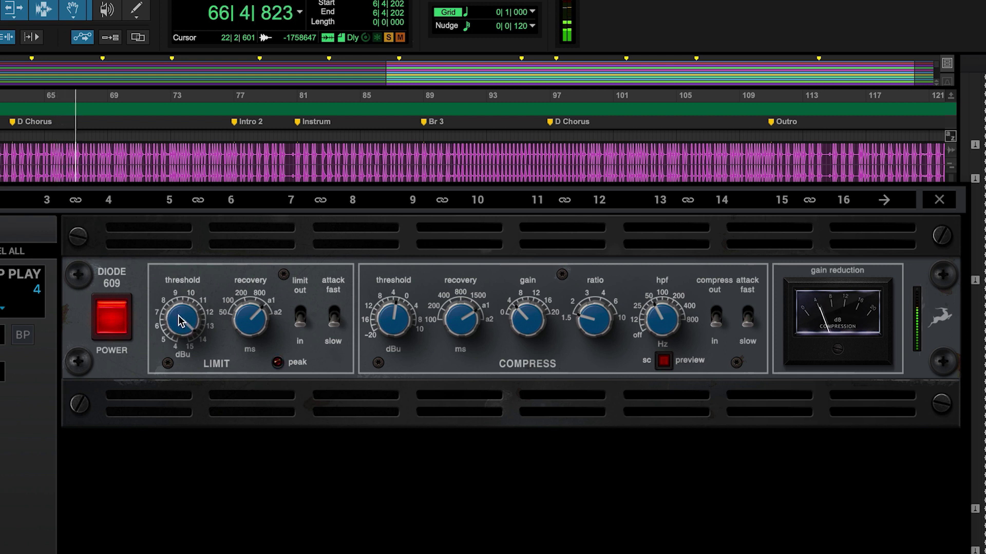
{"action": "left_click", "coordinate": [301, 317]}
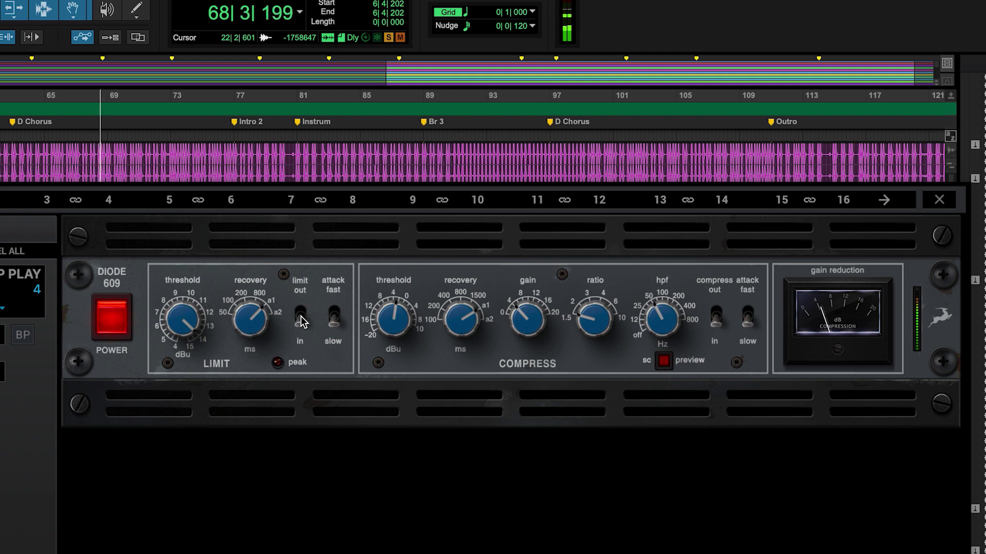
{"action": "left_click_drag", "start_coordinate": [246, 320], "coordinate": [245, 310]}
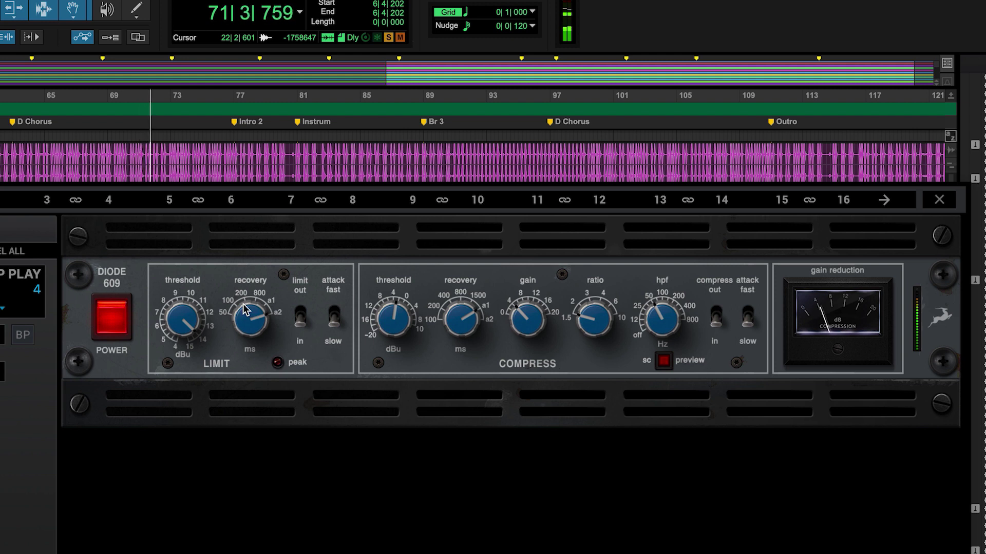
Step: Raise the compressor's make-up gain to about 8 dB, matching the level against the bypassed signal
{"action": "left_click", "coordinate": [112, 316]}
{"action": "left_click", "coordinate": [112, 317]}
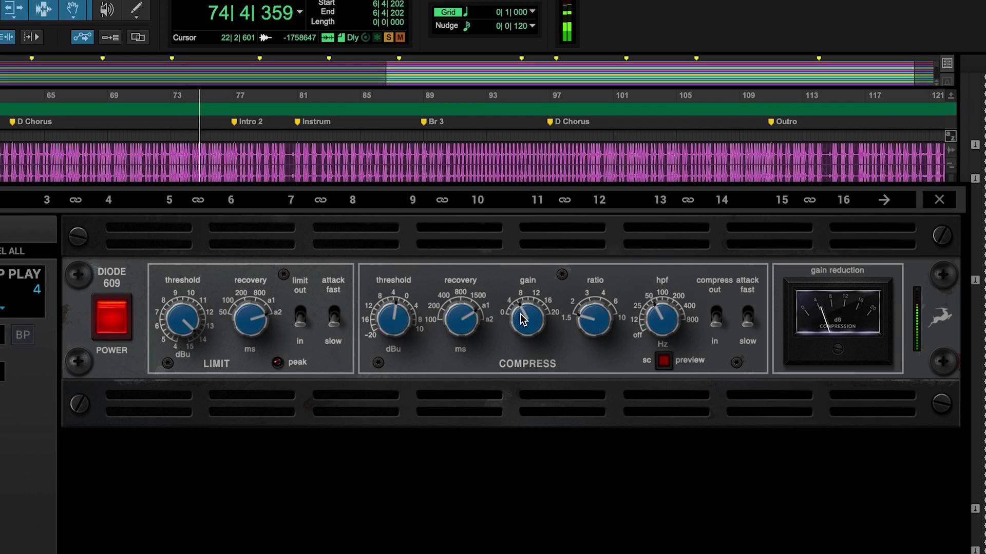
{"action": "left_click", "coordinate": [111, 319]}
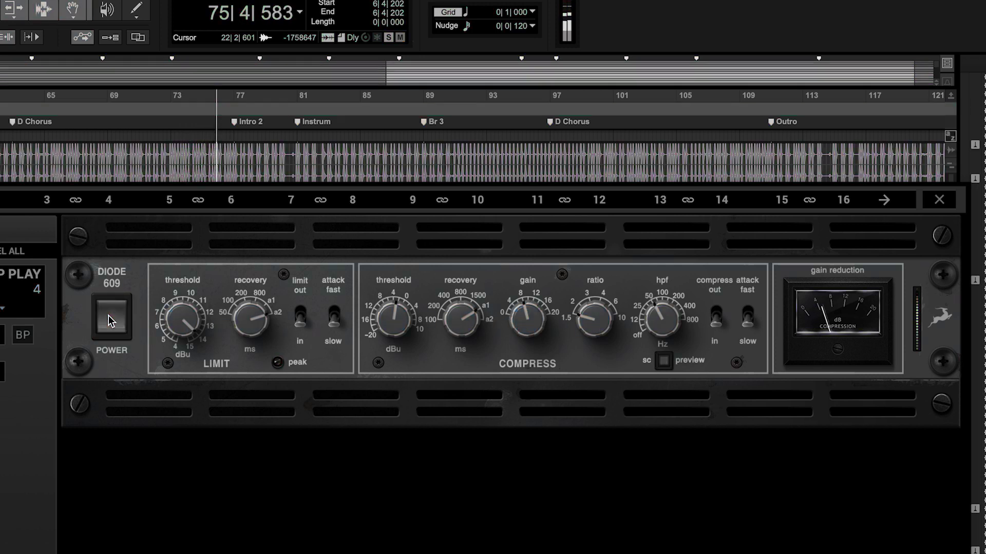
{"action": "left_click", "coordinate": [109, 317]}
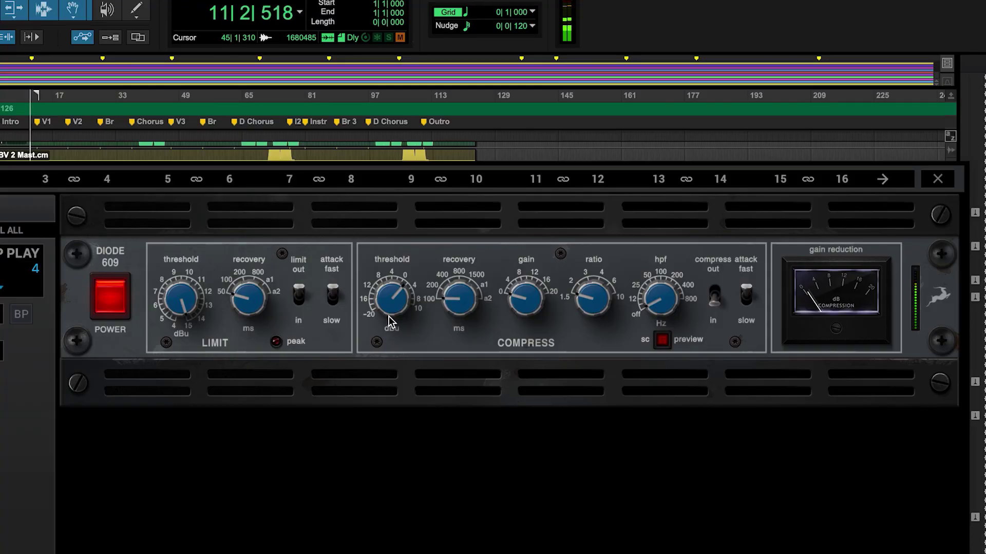
Step: Lower the compressor threshold to about 0 dBu for the full mix and compare it with bypass
{"action": "left_click_drag", "start_coordinate": [389, 318], "coordinate": [389, 321]}
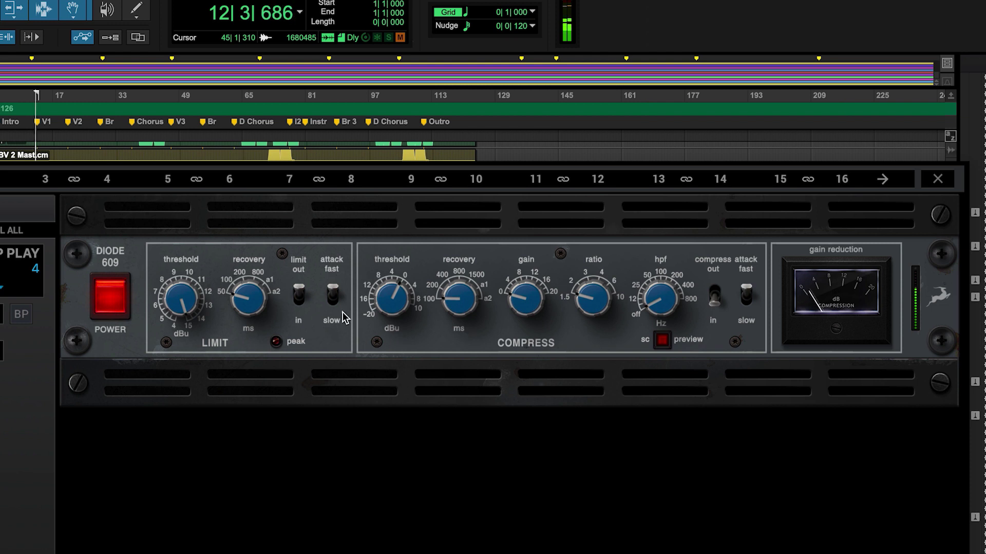
{"action": "left_click", "coordinate": [99, 288]}
{"action": "left_click", "coordinate": [100, 288]}
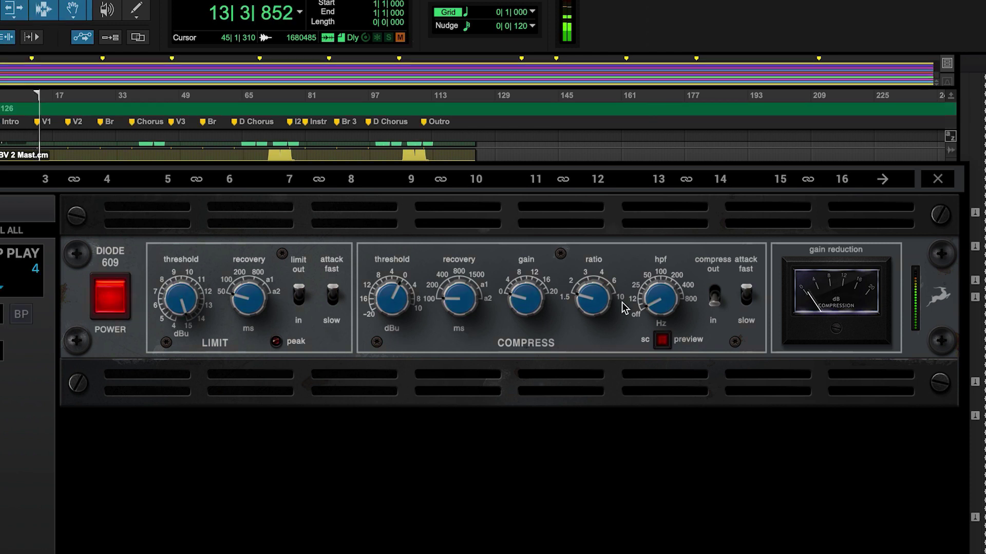
Step: Set the compressor's gain to about 4 dB, ratio to about 6 and high-pass filter above 200 Hz, and bypass the unit for comparison
{"action": "left_click_drag", "start_coordinate": [519, 302], "coordinate": [519, 291]}
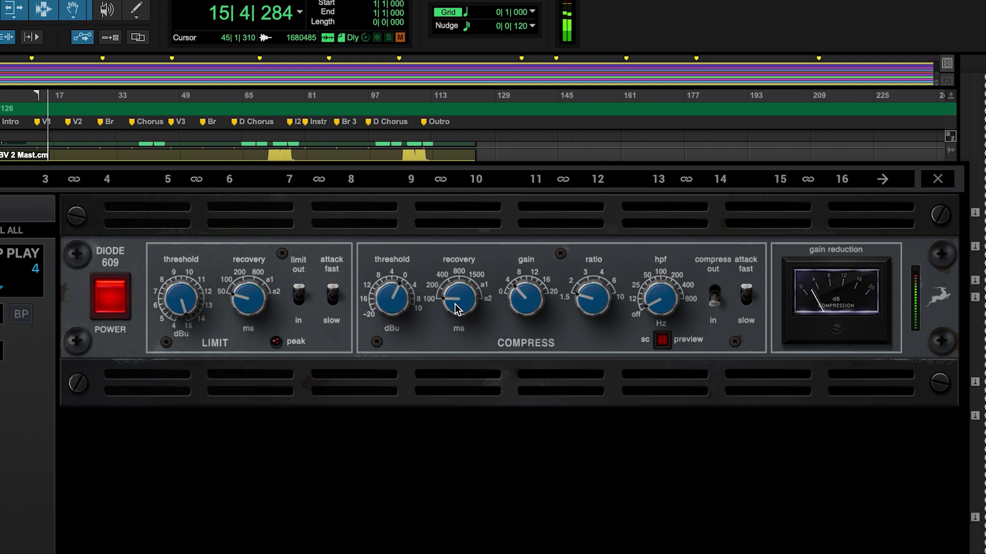
{"action": "left_click_drag", "start_coordinate": [589, 304], "coordinate": [655, 269]}
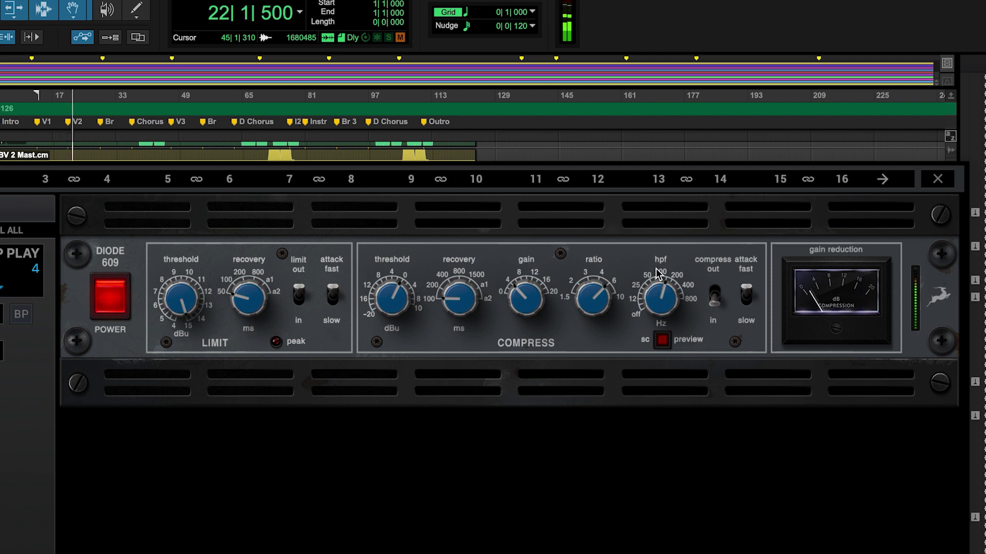
{"action": "left_click_drag", "start_coordinate": [658, 267], "coordinate": [657, 259]}
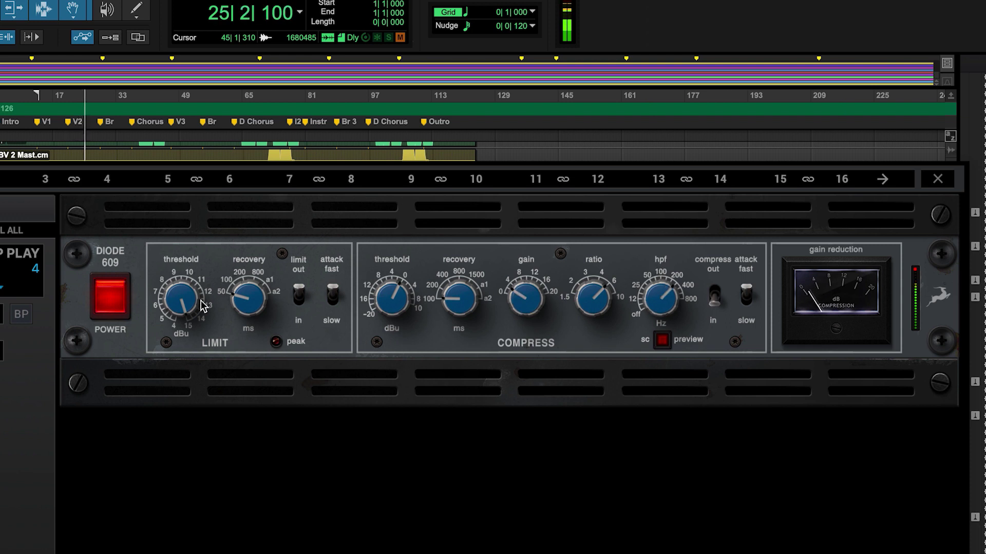
{"action": "left_click", "coordinate": [106, 297]}
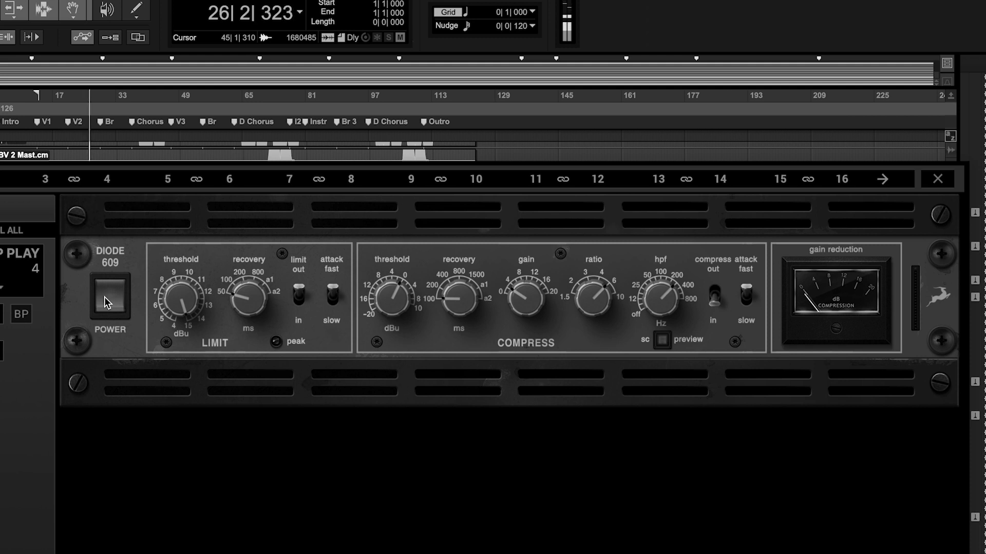
Step: Re-enable the unit, lower the compressor ratio to about 2 and turn the high-pass filter down to about 12 Hz
{"action": "left_click", "coordinate": [106, 300]}
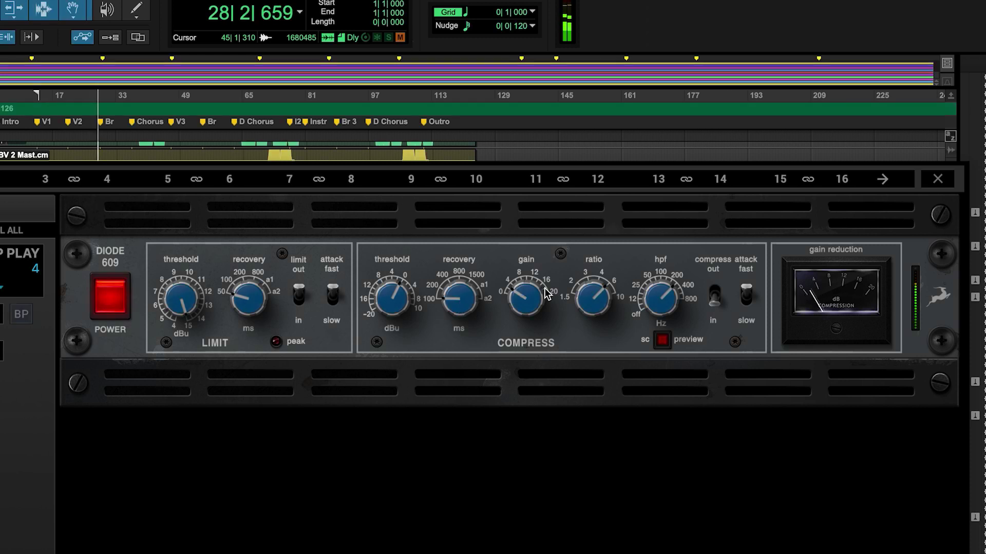
{"action": "left_click_drag", "start_coordinate": [589, 301], "coordinate": [591, 311]}
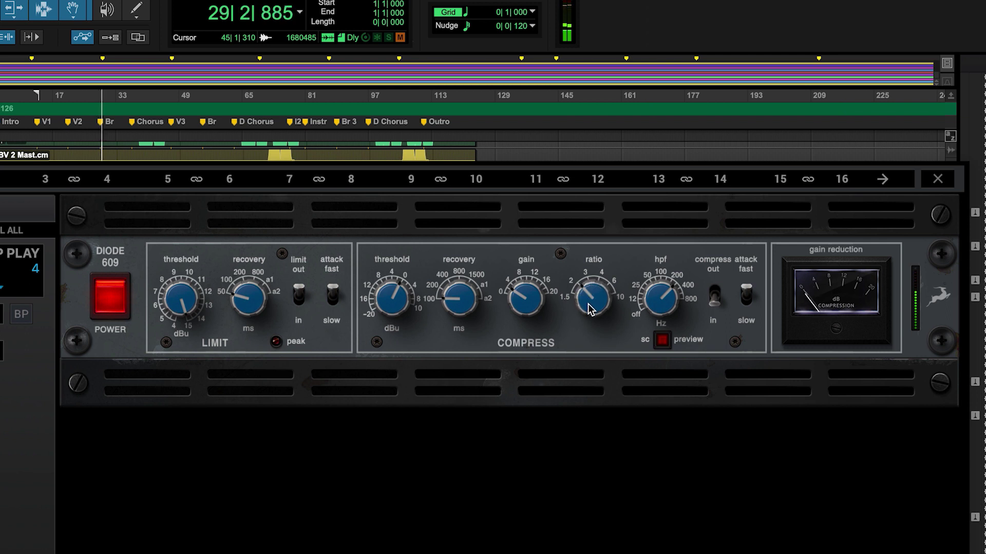
{"action": "left_click_drag", "start_coordinate": [661, 298], "coordinate": [658, 346]}
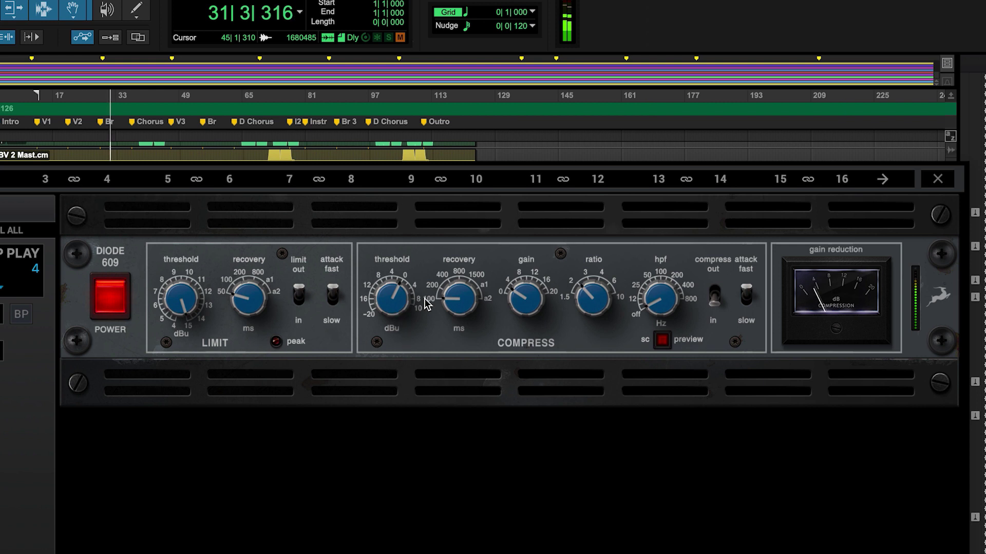
Step: Set the compressor's recovery to about a1 and gain to about 6 dB, comparing the result with bypass
{"action": "left_click_drag", "start_coordinate": [458, 297], "coordinate": [458, 283]}
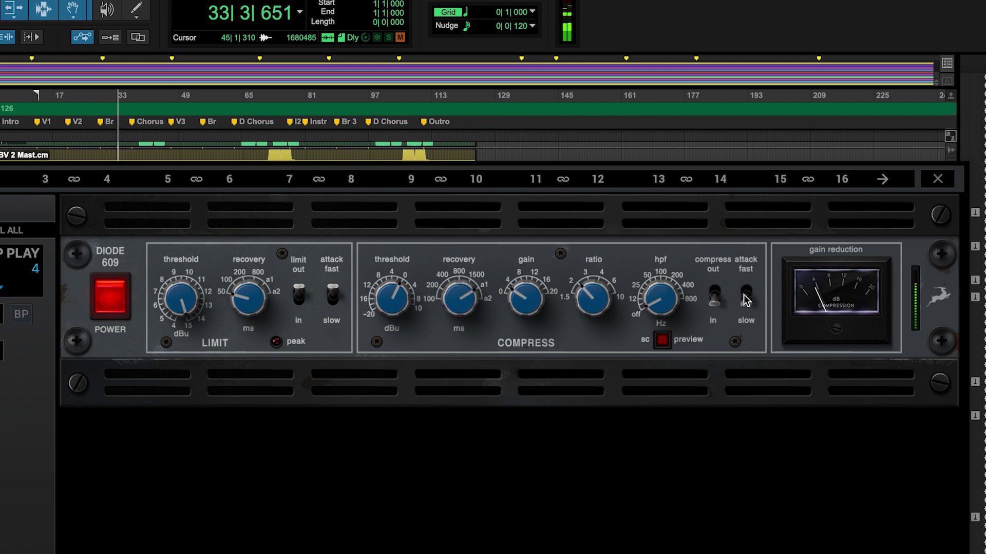
{"action": "left_click", "coordinate": [110, 295]}
{"action": "left_click", "coordinate": [110, 296]}
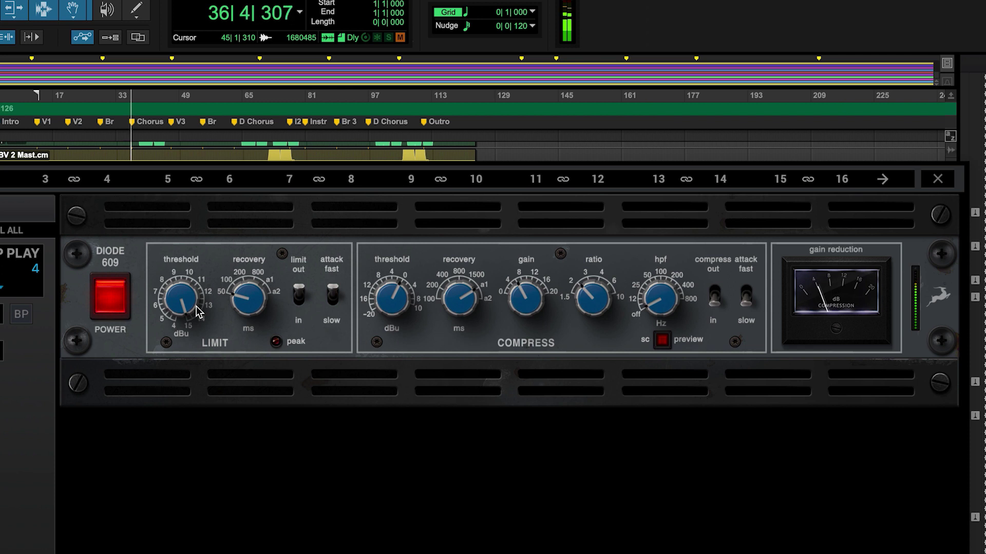
{"action": "left_click", "coordinate": [103, 293]}
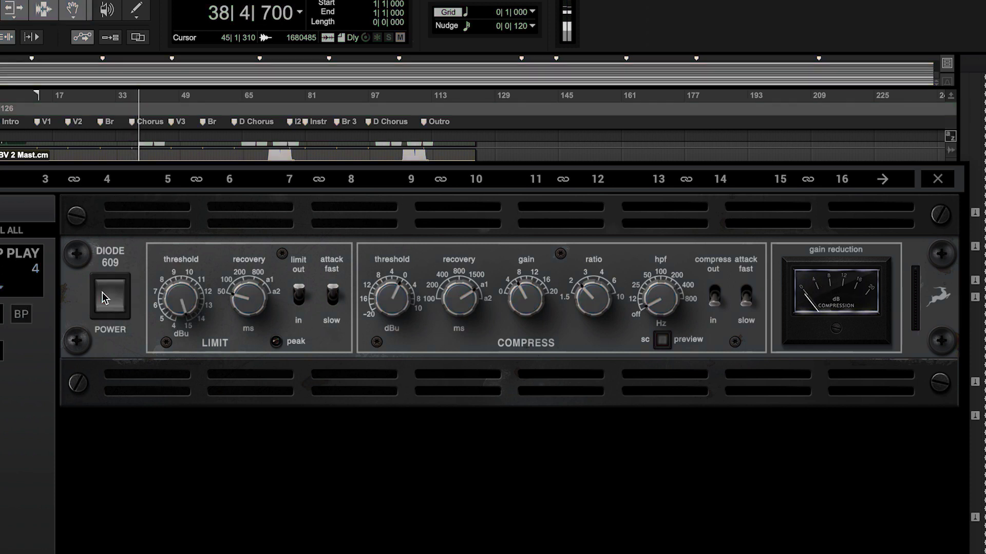
{"action": "left_click", "coordinate": [102, 292]}
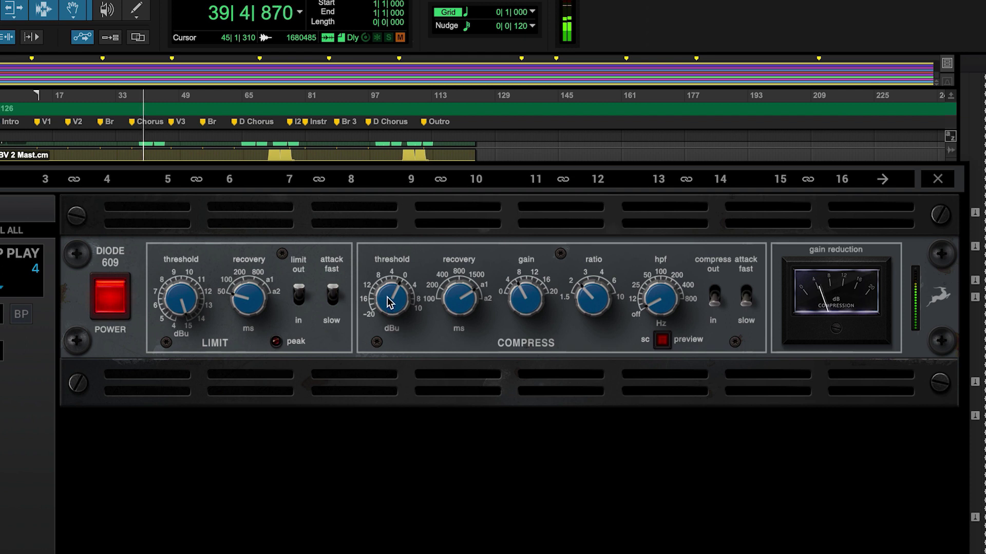
Step: Lower the compressor threshold to about -8 dBu and the ratio to just under 2, comparing with bypass
{"action": "left_click_drag", "start_coordinate": [387, 299], "coordinate": [388, 308]}
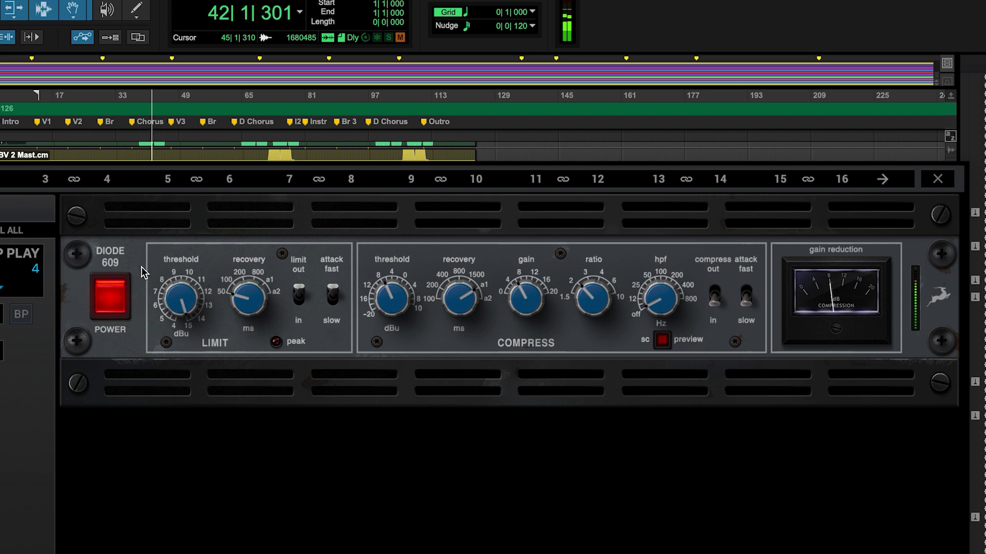
{"action": "left_click", "coordinate": [108, 299]}
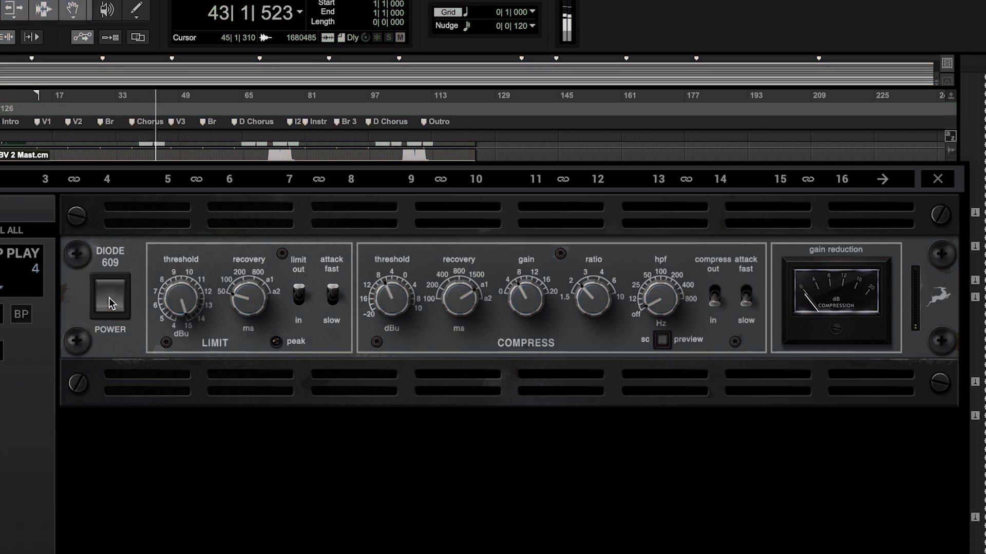
{"action": "left_click", "coordinate": [109, 299]}
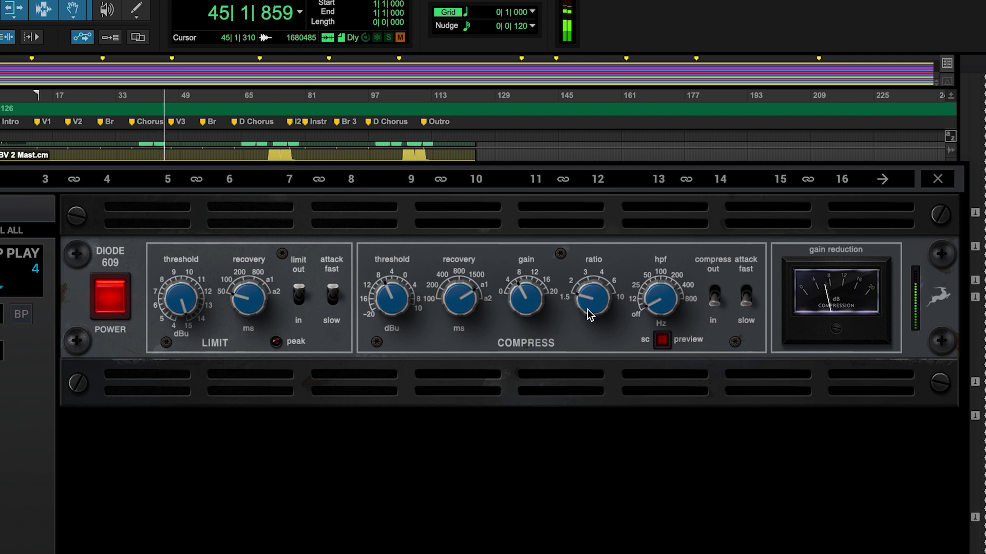
Step: Raise the high-pass filter to about 25 Hz, audition the sidechain preview and set the compressor's recovery to about 800 ms
{"action": "left_click_drag", "start_coordinate": [659, 310], "coordinate": [662, 294]}
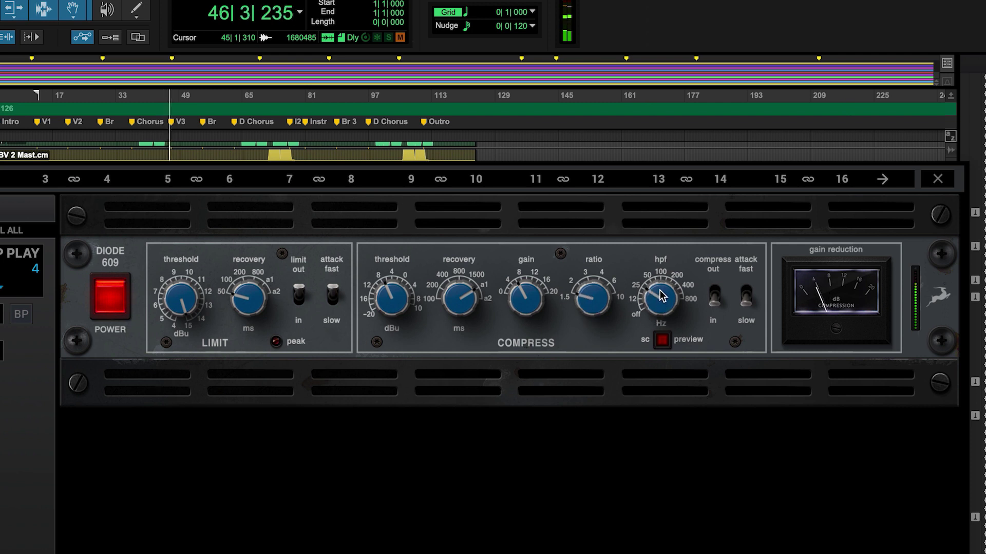
{"action": "left_click", "coordinate": [661, 341]}
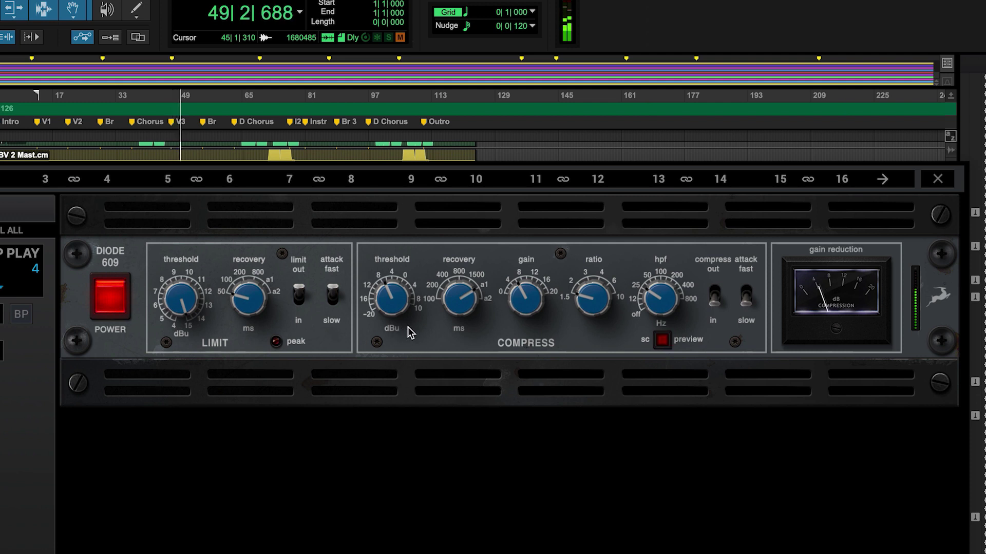
{"action": "left_click_drag", "start_coordinate": [456, 299], "coordinate": [457, 304]}
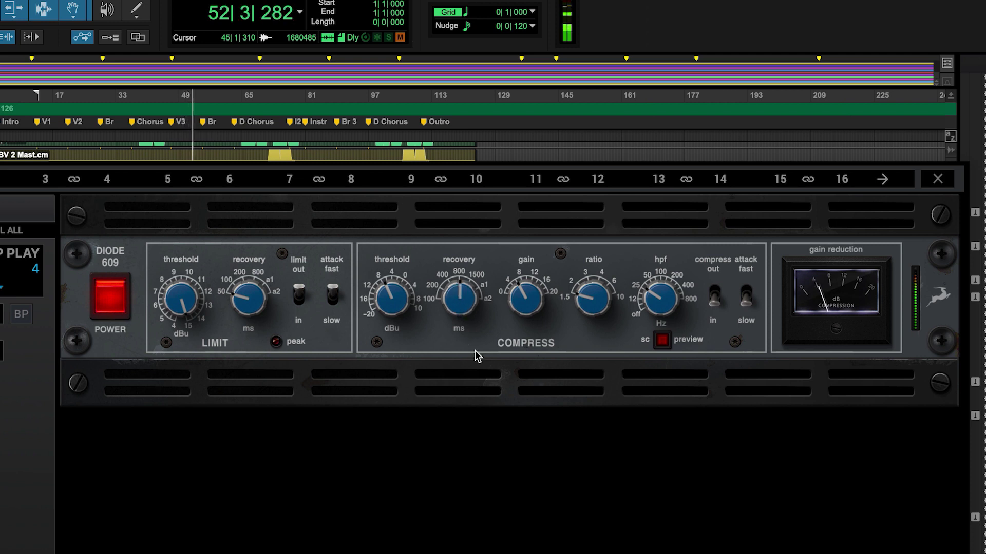
Step: Engage the limiter with its threshold at about 12.5 dBu and recovery at about a1, trying slow attack before restoring fast
{"action": "left_click", "coordinate": [296, 292]}
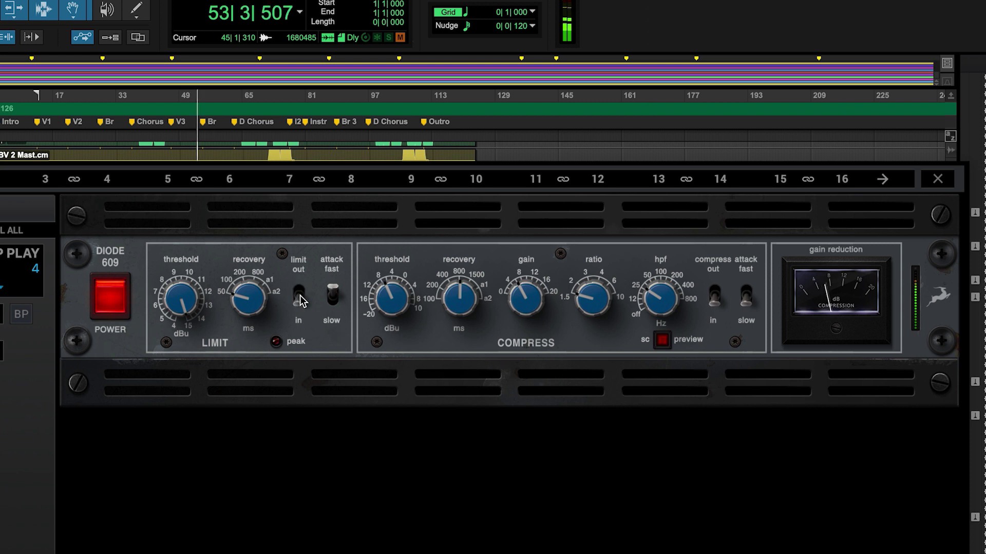
{"action": "left_click_drag", "start_coordinate": [178, 303], "coordinate": [178, 309]}
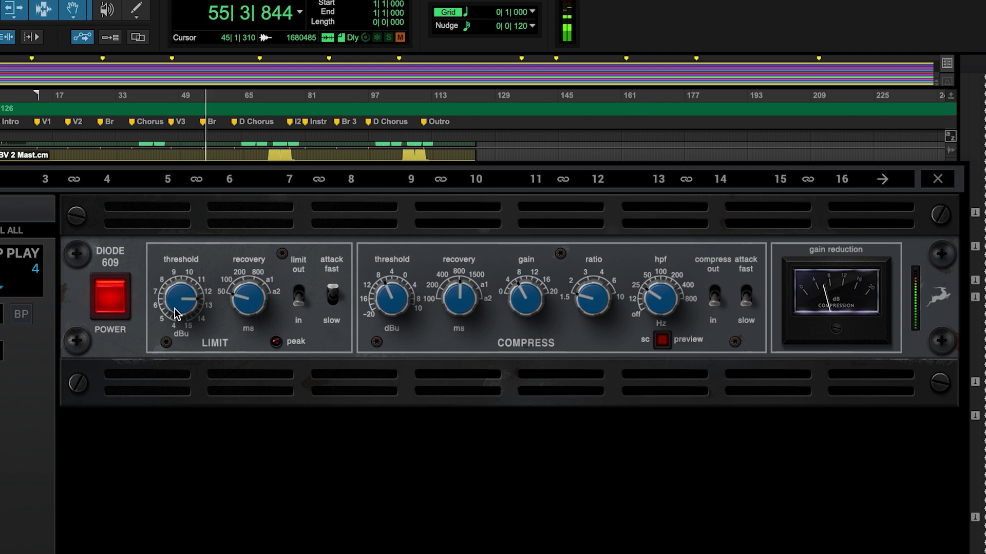
{"action": "left_click_drag", "start_coordinate": [242, 302], "coordinate": [247, 295]}
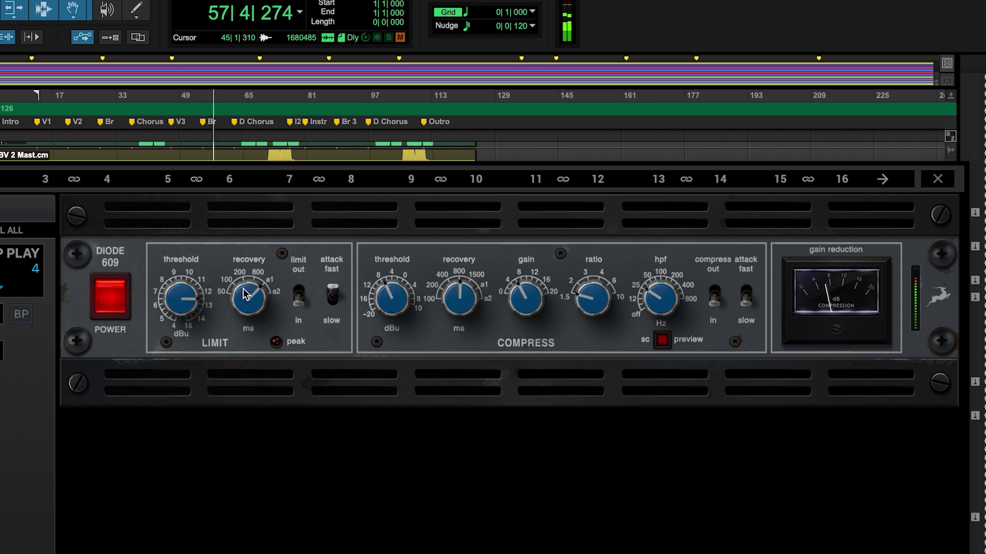
{"action": "left_click", "coordinate": [334, 300]}
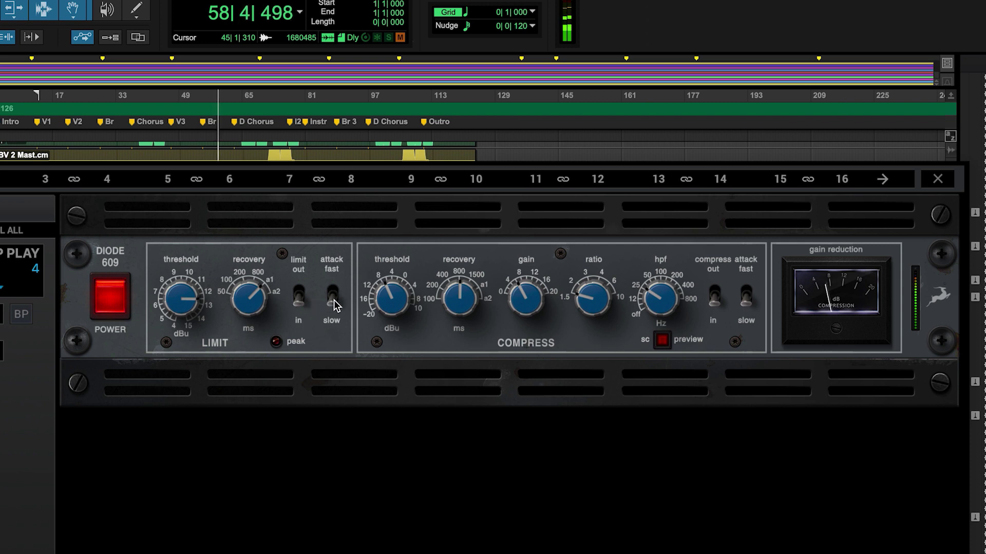
Step: Raise the compressor's gain to about 8 dB, matching the processed level against bypass
{"action": "left_click", "coordinate": [116, 297]}
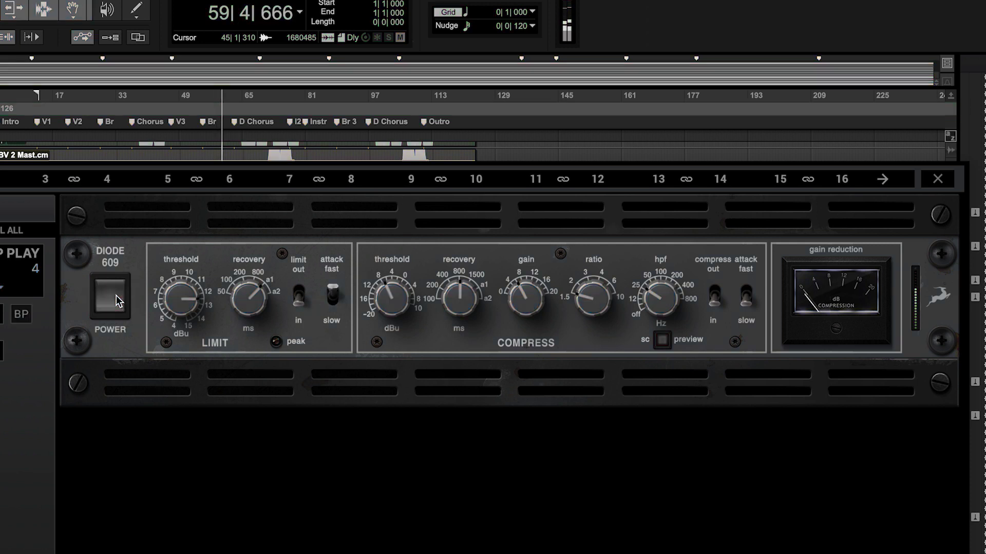
{"action": "left_click", "coordinate": [116, 296]}
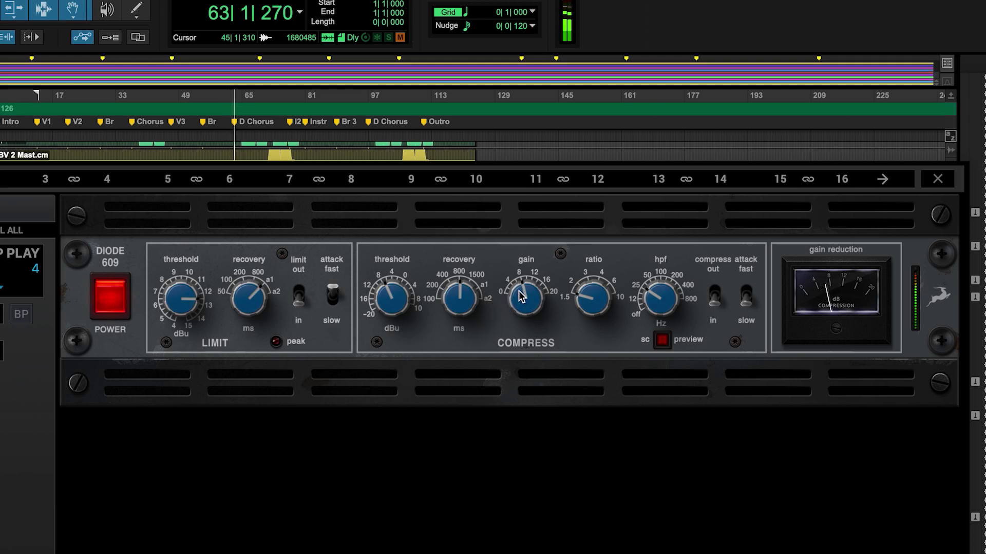
{"action": "left_click", "coordinate": [110, 296]}
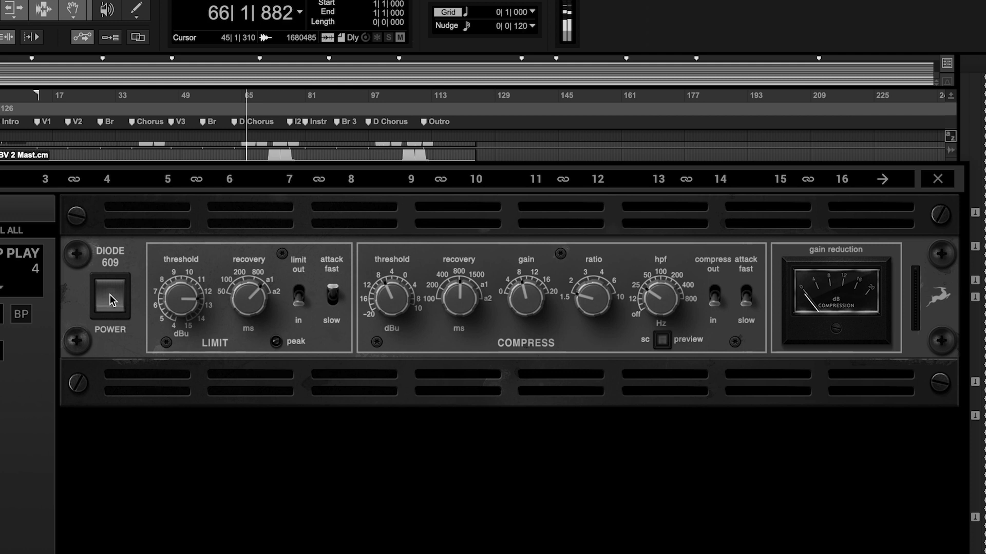
{"action": "left_click", "coordinate": [110, 295]}
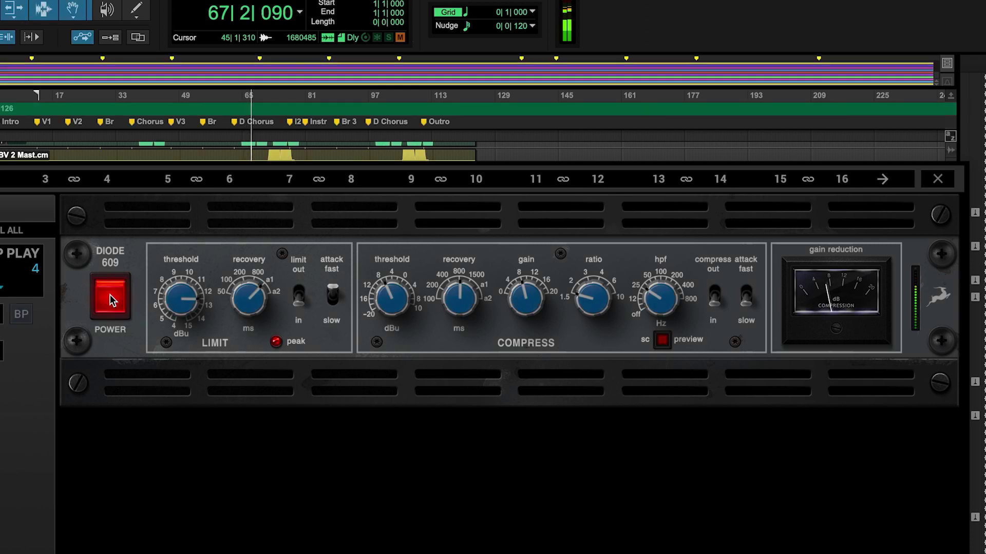
Step: Raise the limiter threshold to about 13 dBu and compare the mix with the limiter, compressor and whole unit switched out
{"action": "scroll", "coordinate": [174, 301], "scroll_direction": "up", "scroll_amount": 2}
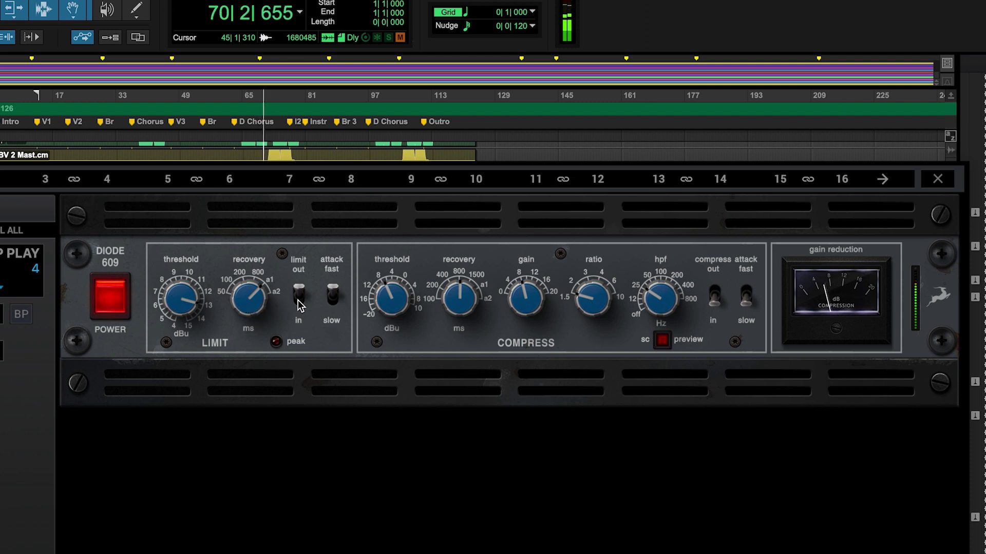
{"action": "left_click", "coordinate": [715, 298]}
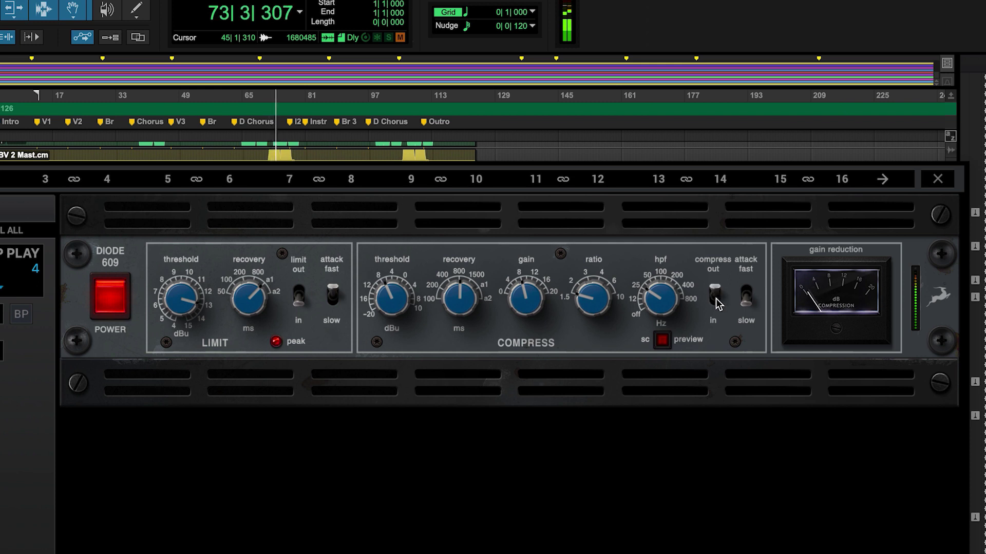
{"action": "left_click", "coordinate": [715, 297]}
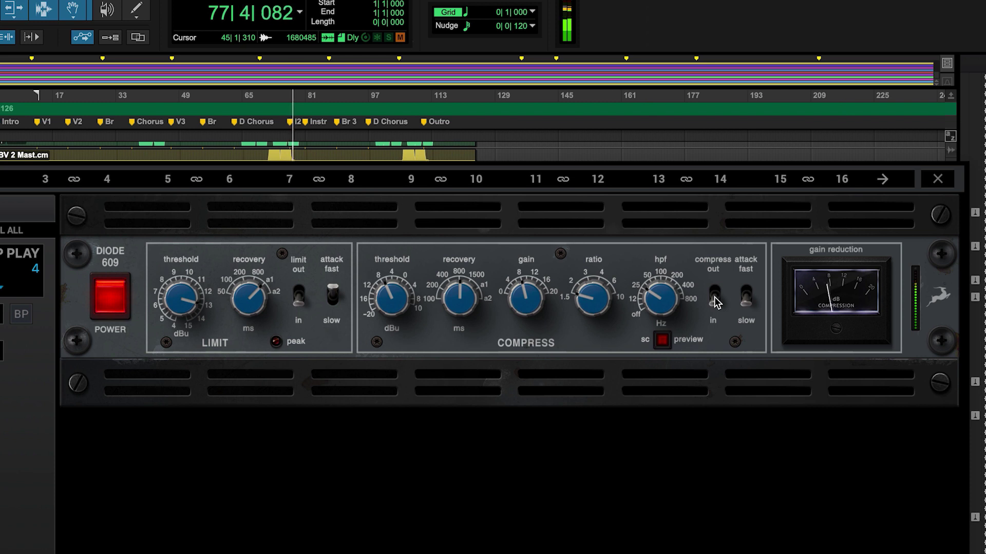
{"action": "left_click", "coordinate": [107, 296]}
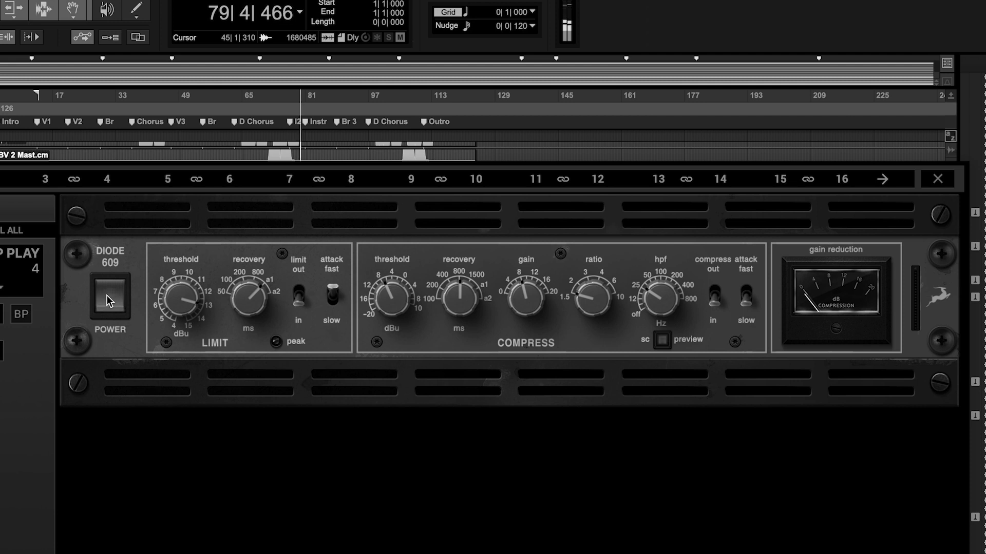
{"action": "left_click", "coordinate": [109, 295]}
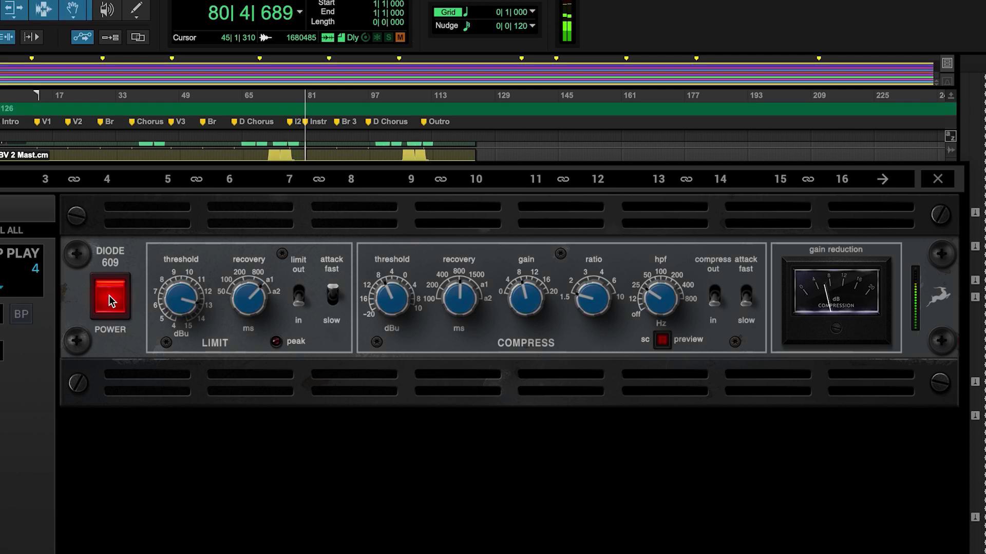